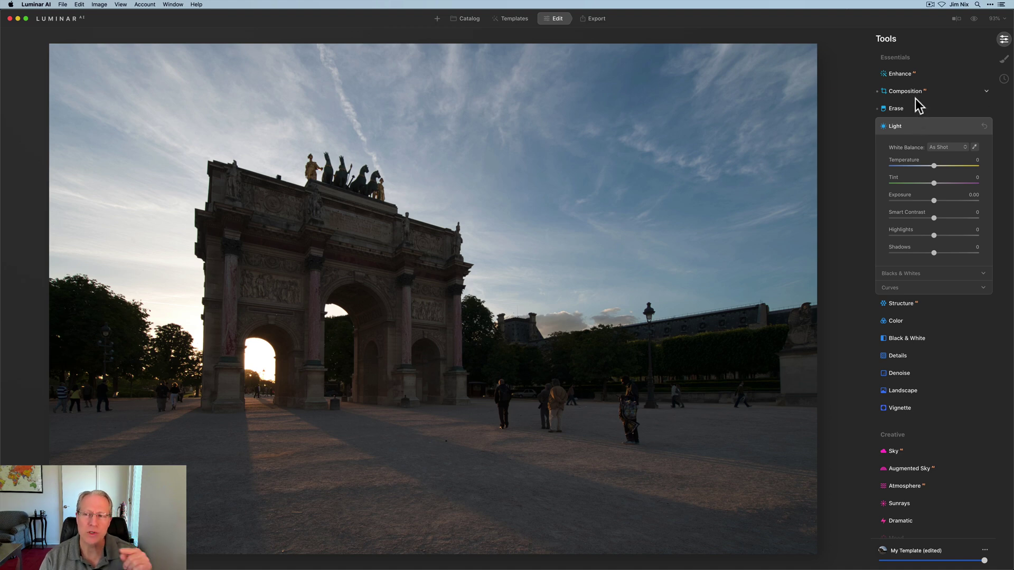
After comparing with the original, set Temperature 8, Tint 5 and Smart Contrast 27.
click(973, 19)
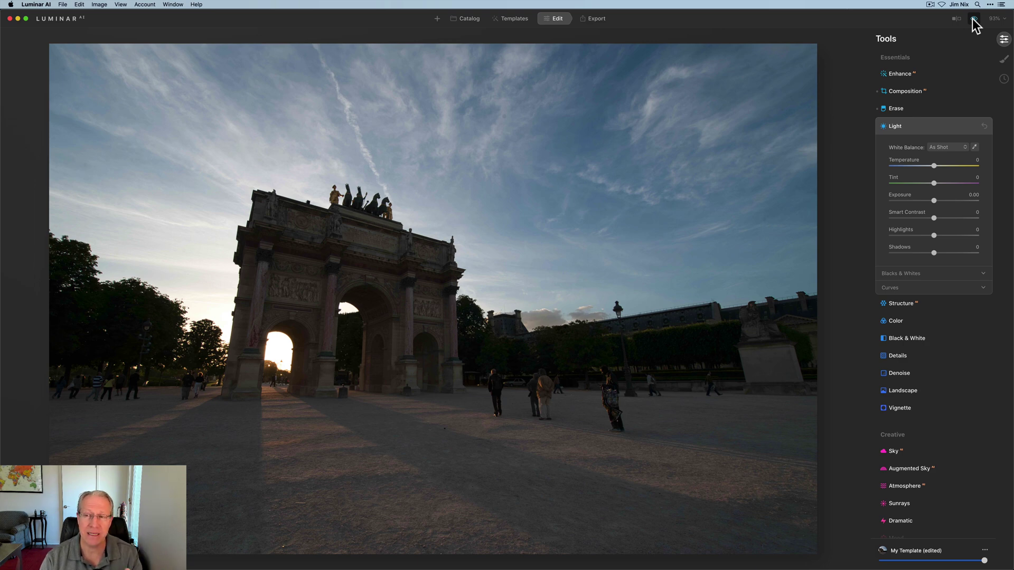
click(973, 19)
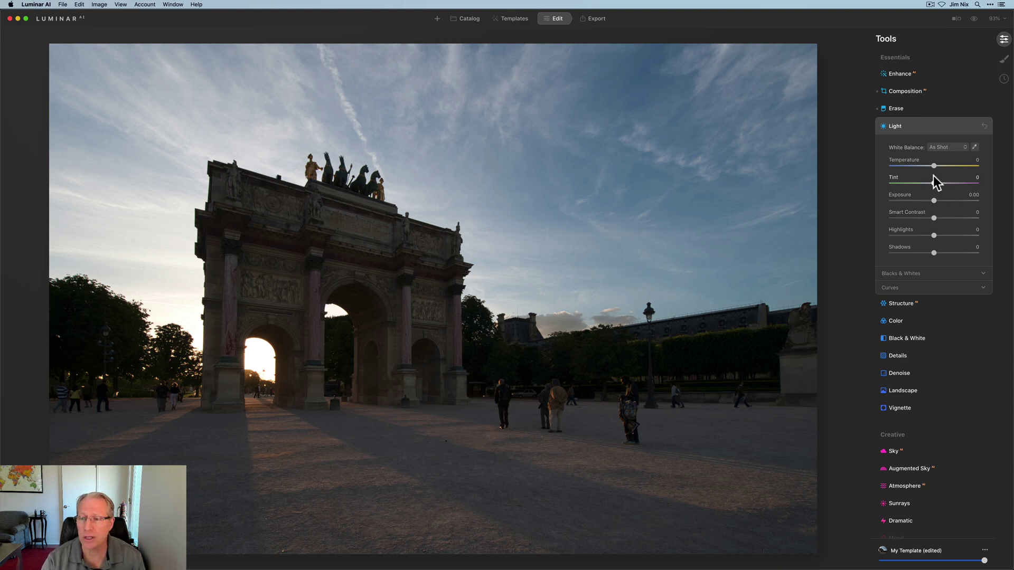
drag(933, 166, 936, 165)
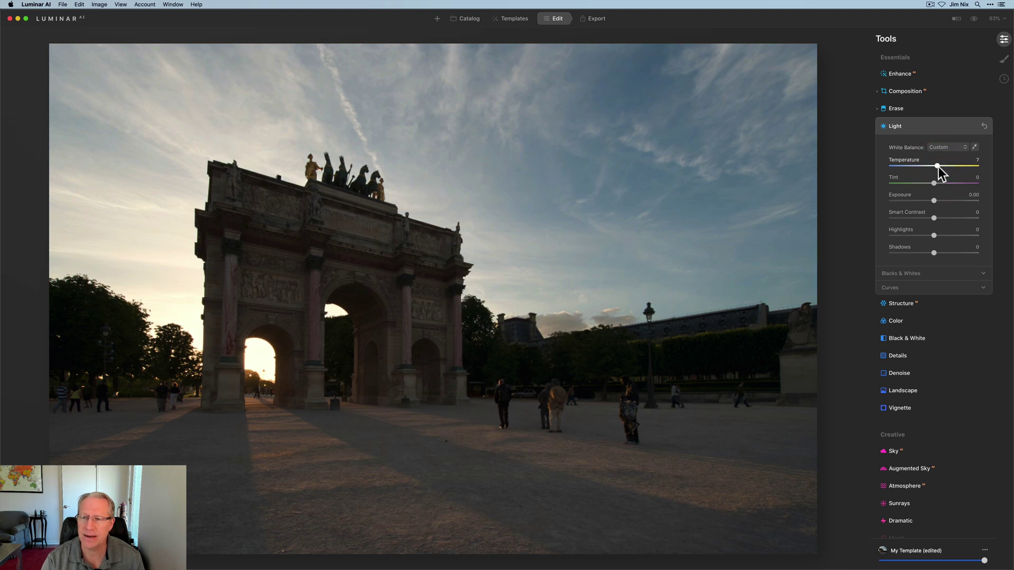
click(937, 165)
drag(934, 183, 936, 182)
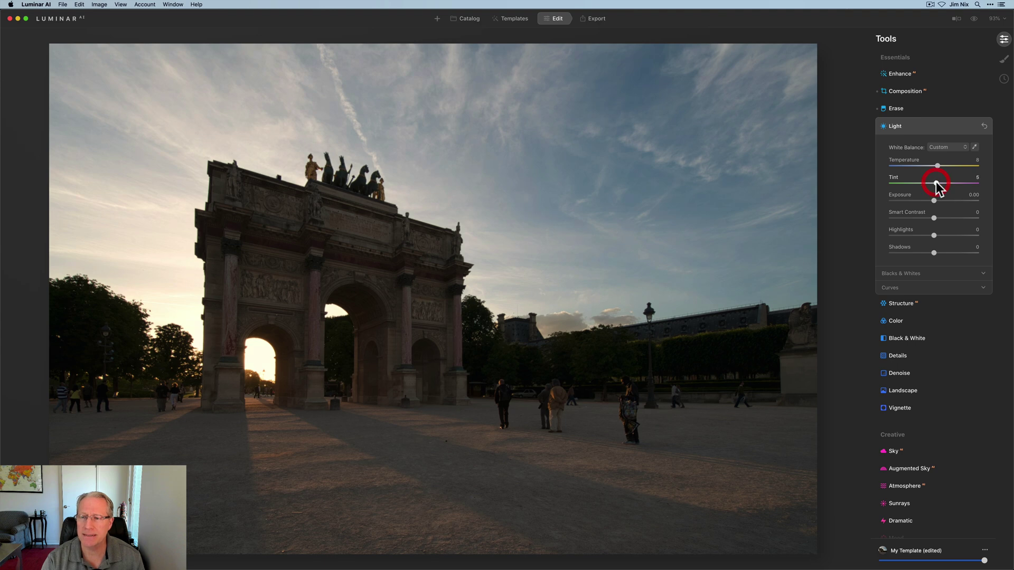
mouse_move(933, 217)
mouse_down()
mouse_move(943, 218)
mouse_move(927, 235)
mouse_up()
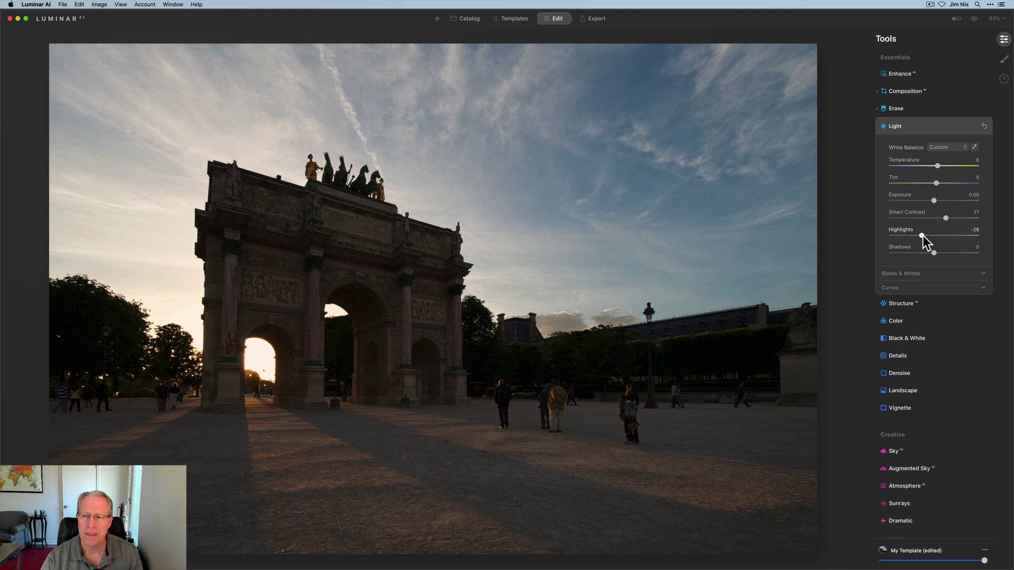
Set Enhance Accent to 78 and Sky Enhancer to 26, resetting Sky Enhancer once to compare.
click(923, 128)
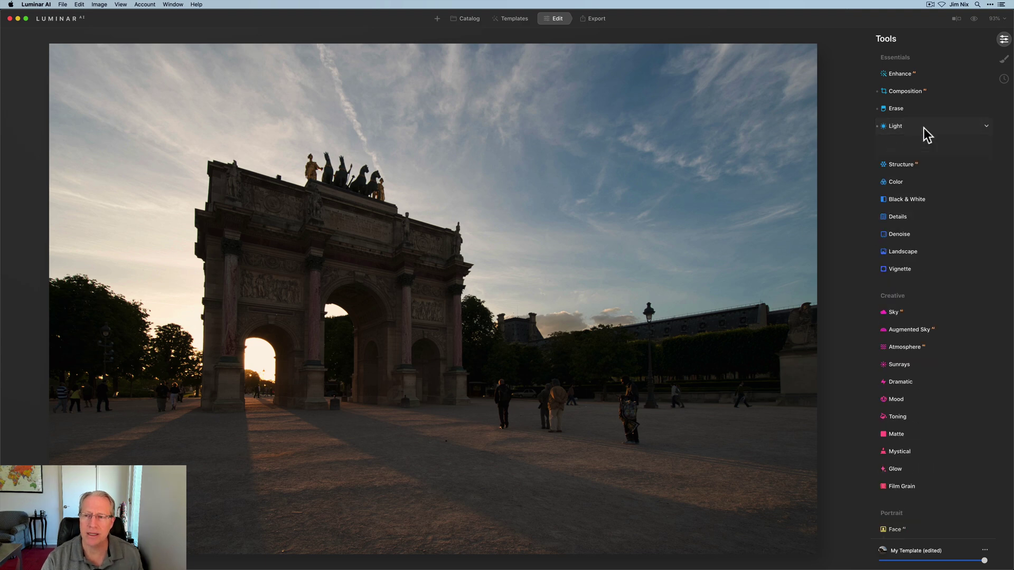
click(908, 74)
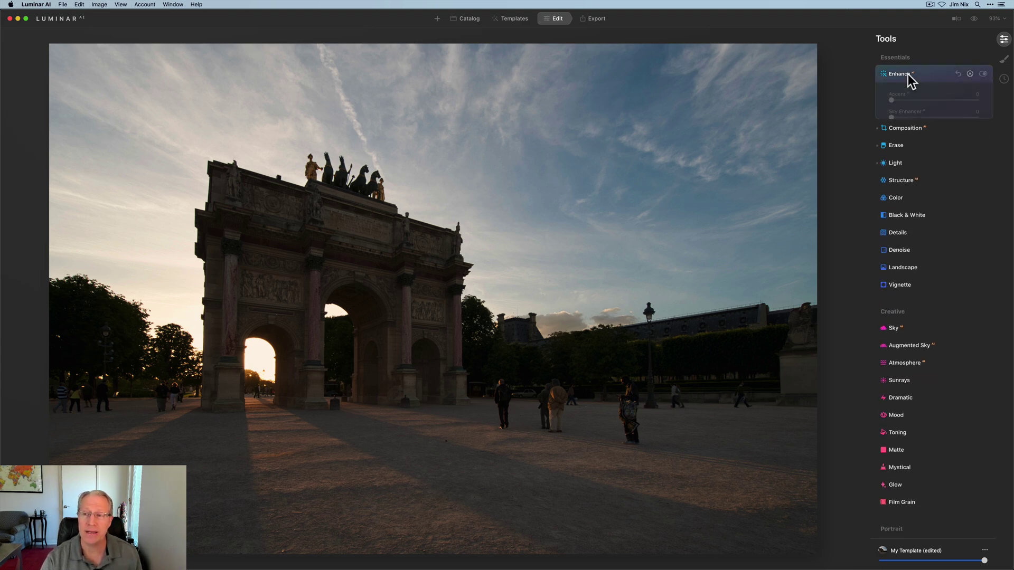
drag(892, 99, 955, 98)
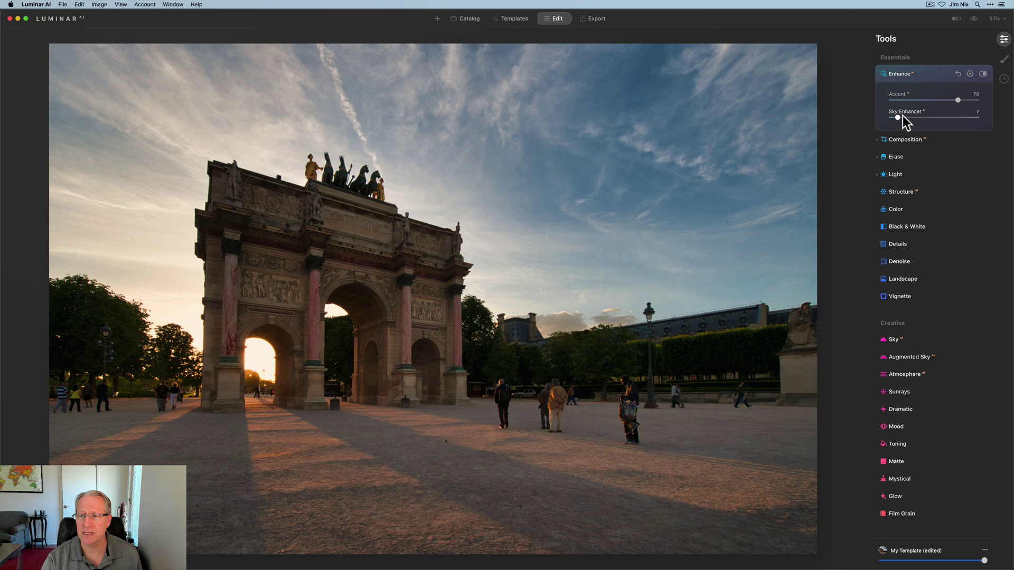
drag(902, 116, 912, 116)
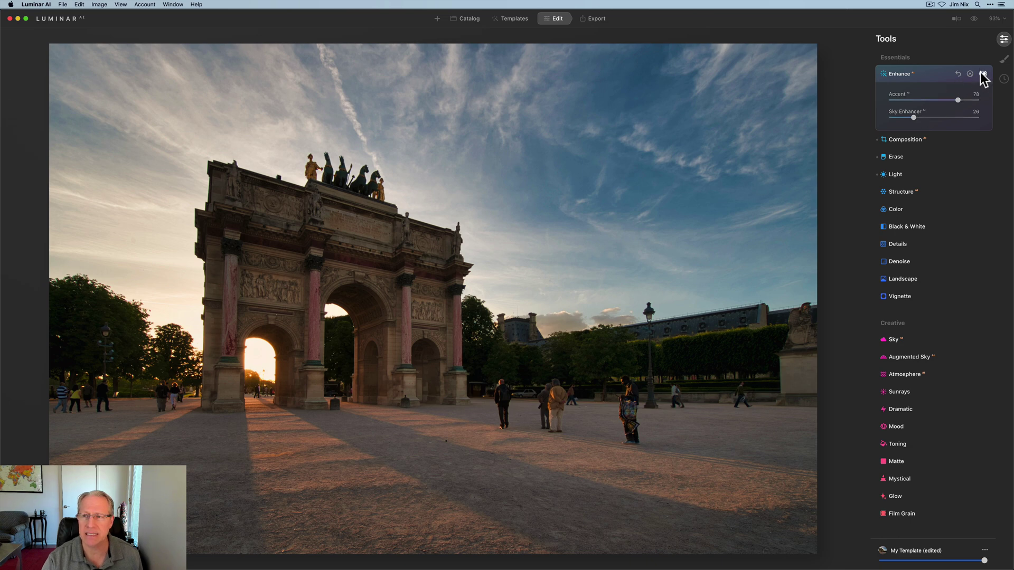
double_click(912, 117)
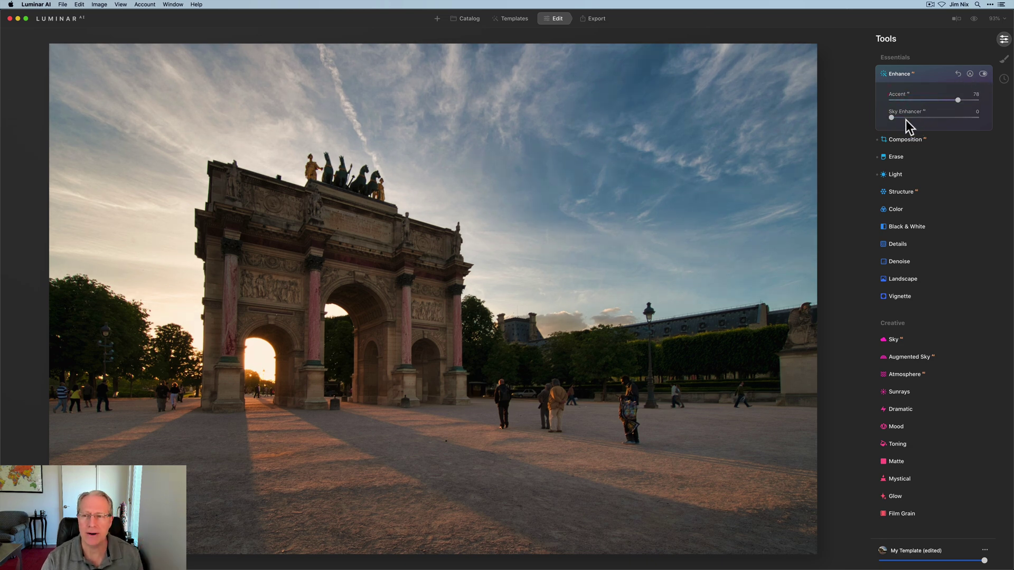
drag(893, 117, 911, 116)
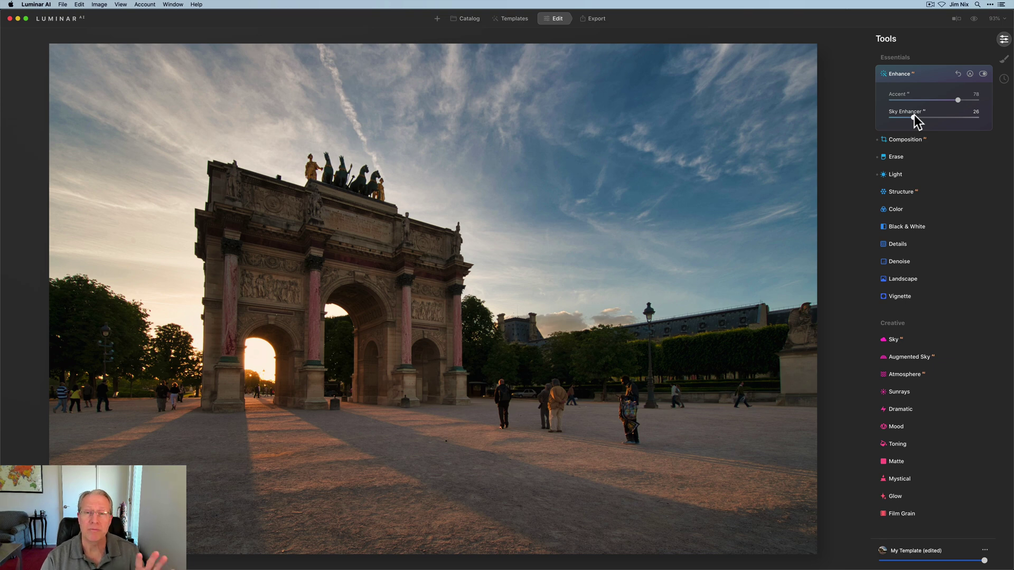
Raise the Landscape tool's Golden Hour slider to 26.
click(891, 280)
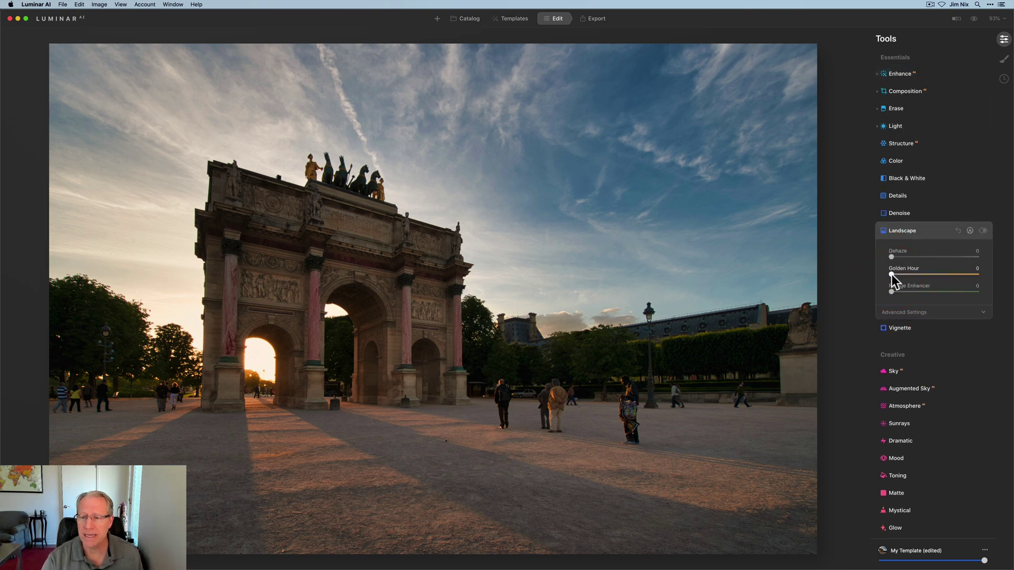
drag(891, 274, 907, 273)
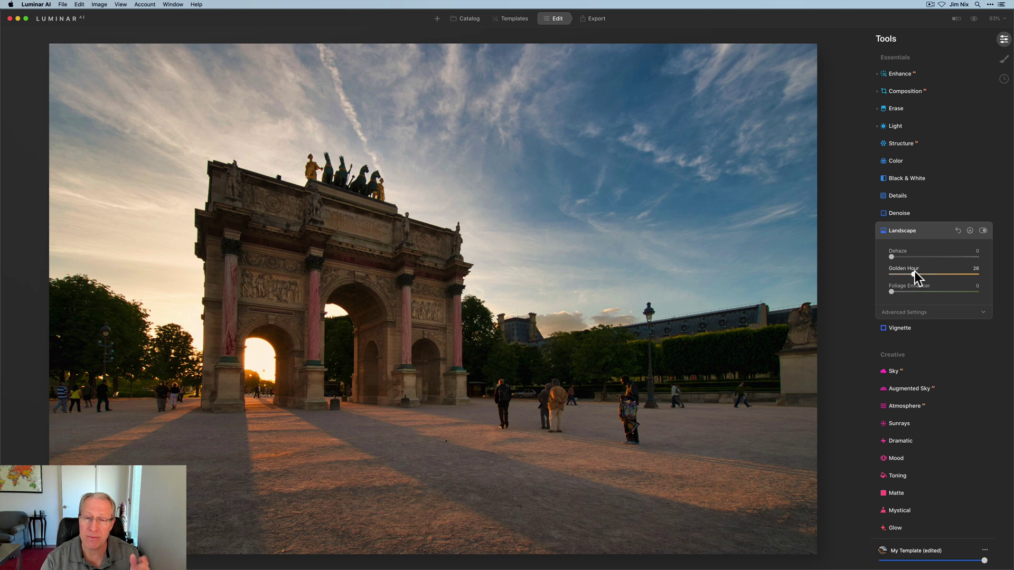
Set Toning Highlights Saturation to 30 at Amount 50, toggling Toning off and on to compare.
scroll(928, 338, down, 2)
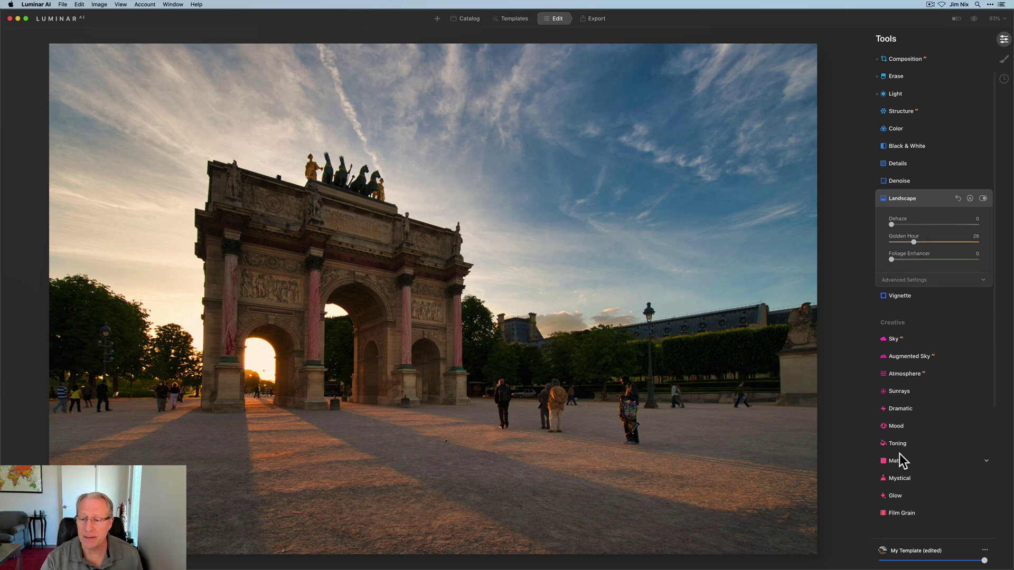
click(897, 443)
scroll(902, 441, down, 2)
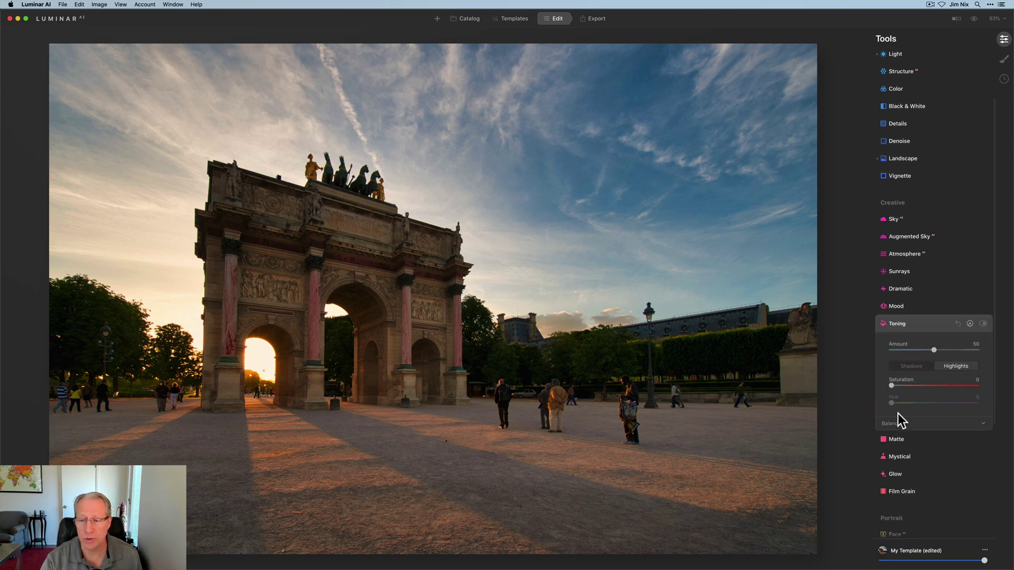
drag(891, 387, 907, 381)
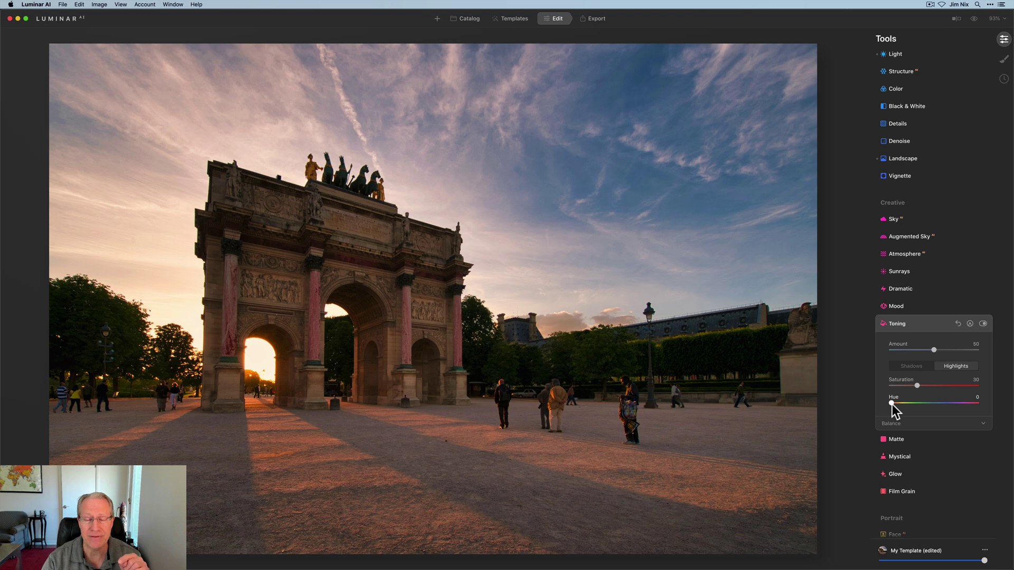
click(983, 323)
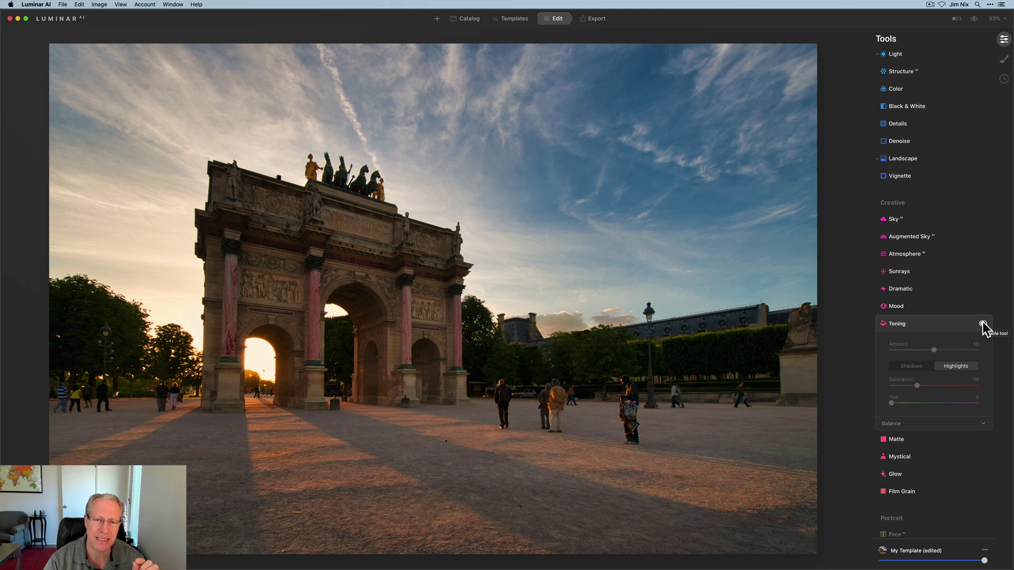
click(983, 323)
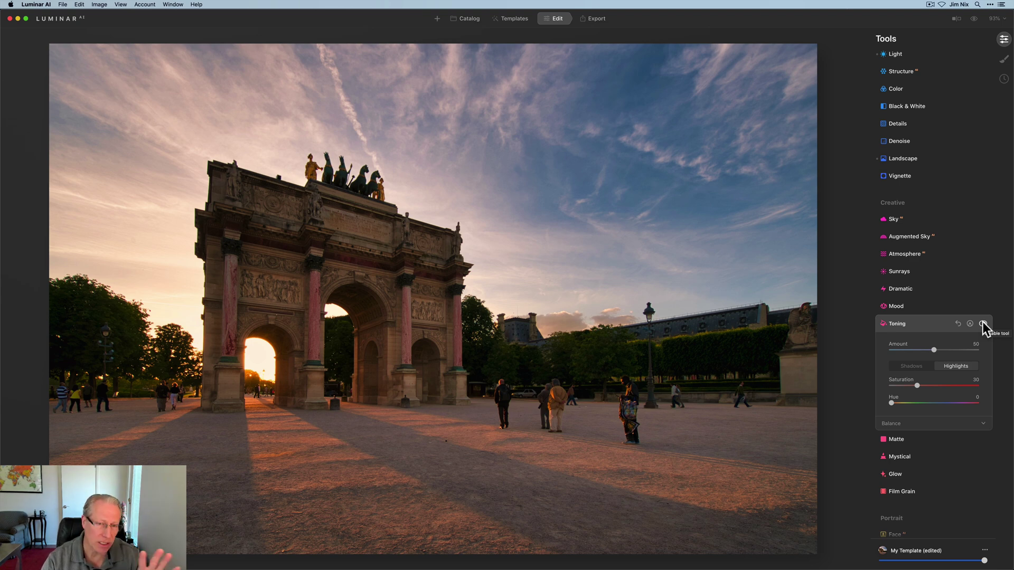
Tint the Toning shadows with Saturation 24 and Hue 229, comparing with Toning off and on.
click(912, 366)
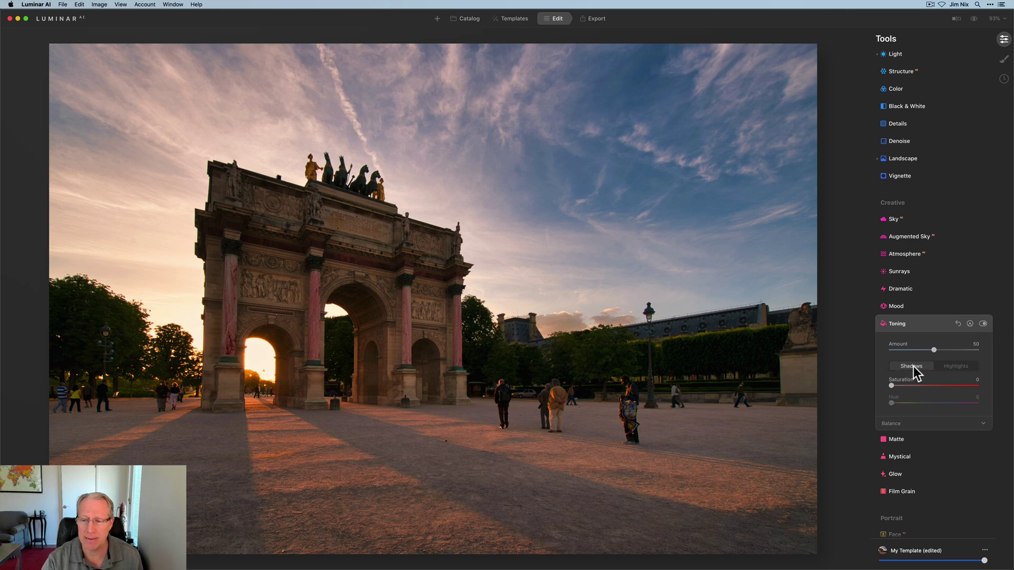
drag(892, 385, 936, 403)
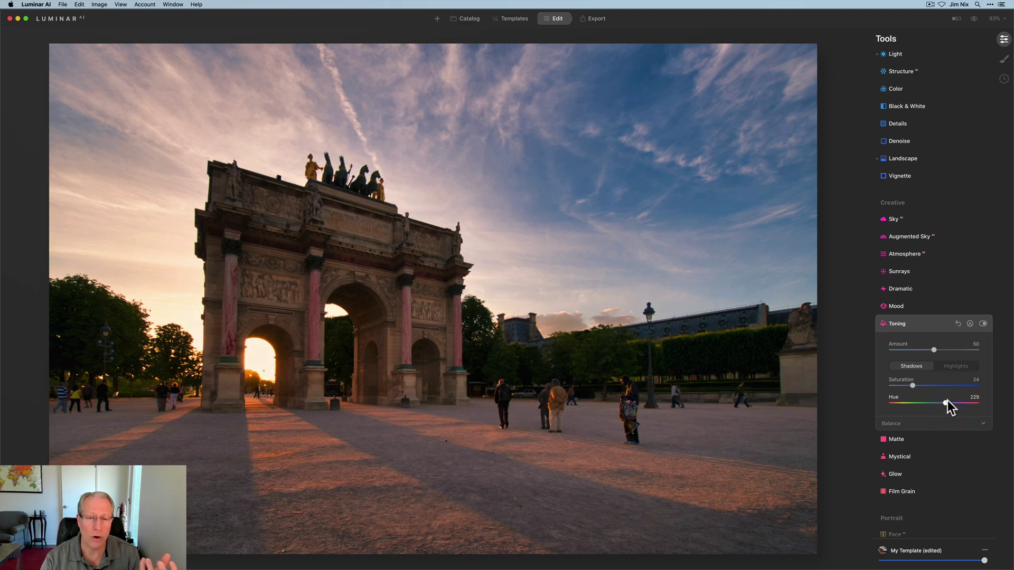
click(982, 324)
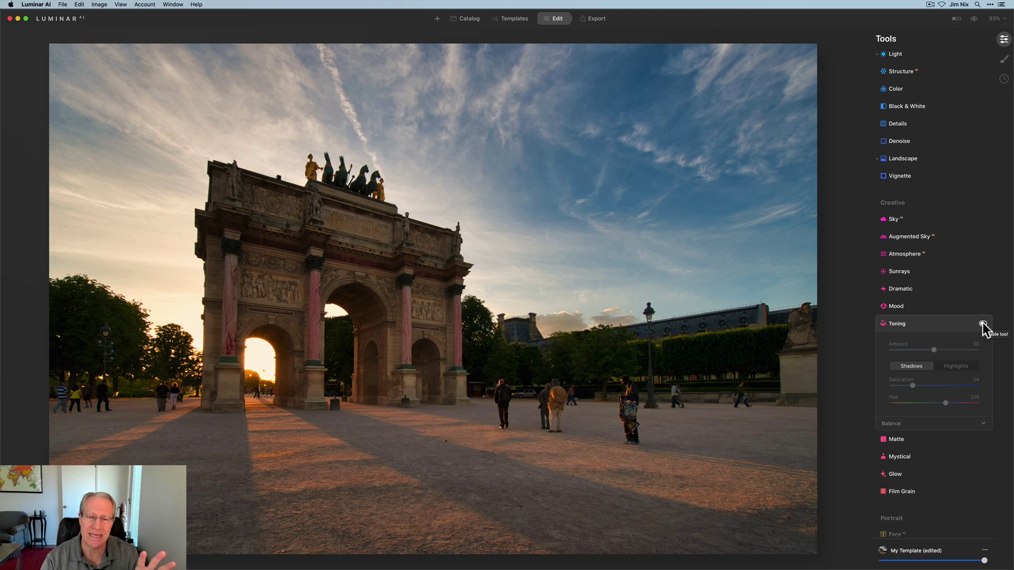
click(983, 323)
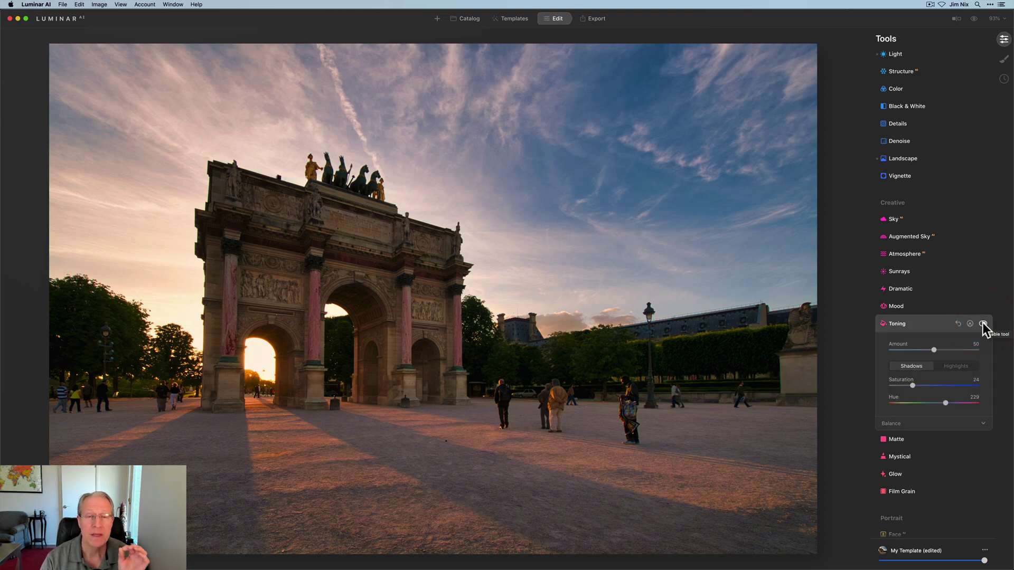
click(982, 323)
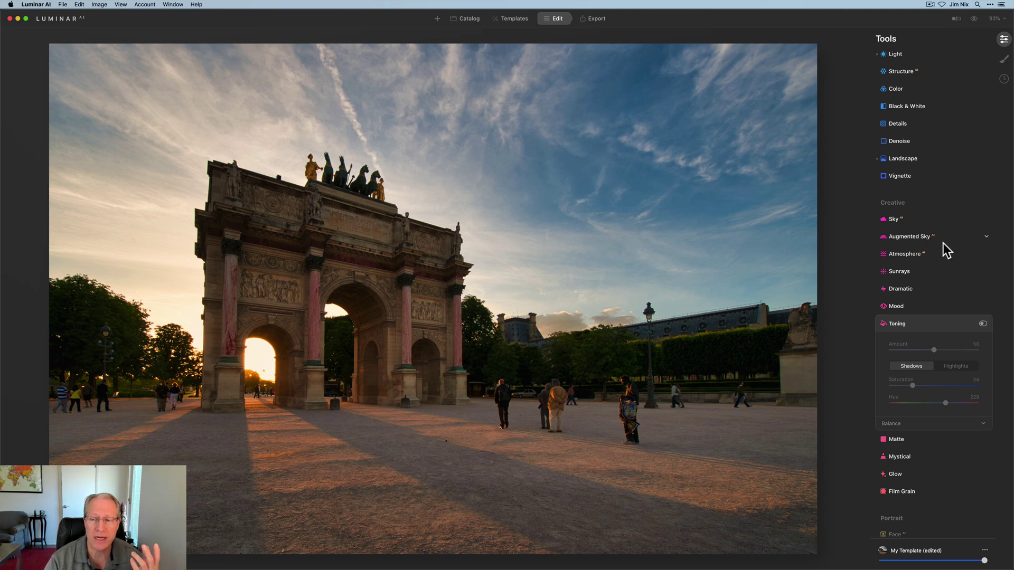
click(983, 325)
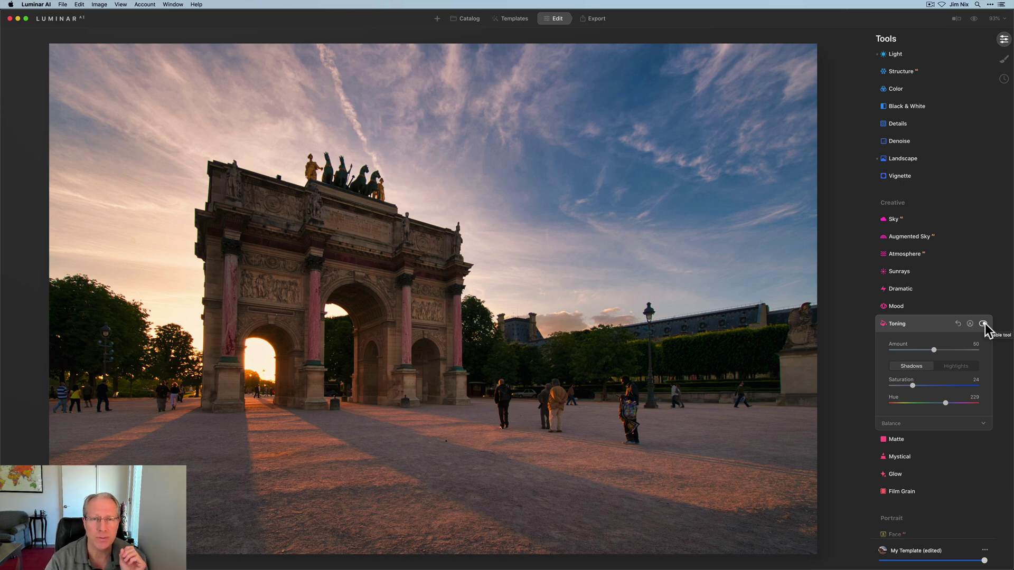
Apply Mystical at Amount 37 and Shadows 25, toggling it off and on twice to compare.
click(898, 457)
drag(892, 379, 920, 378)
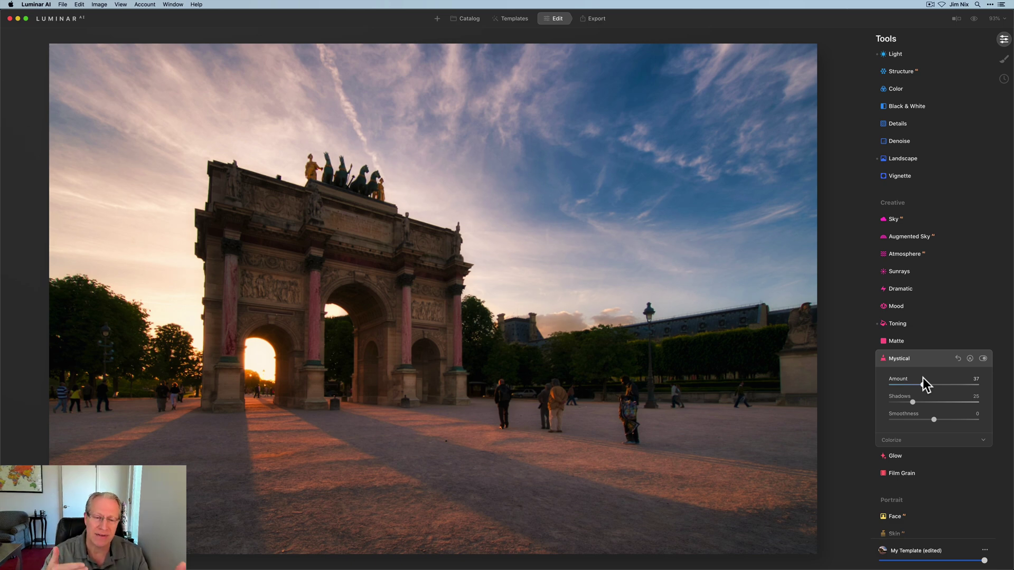
click(982, 359)
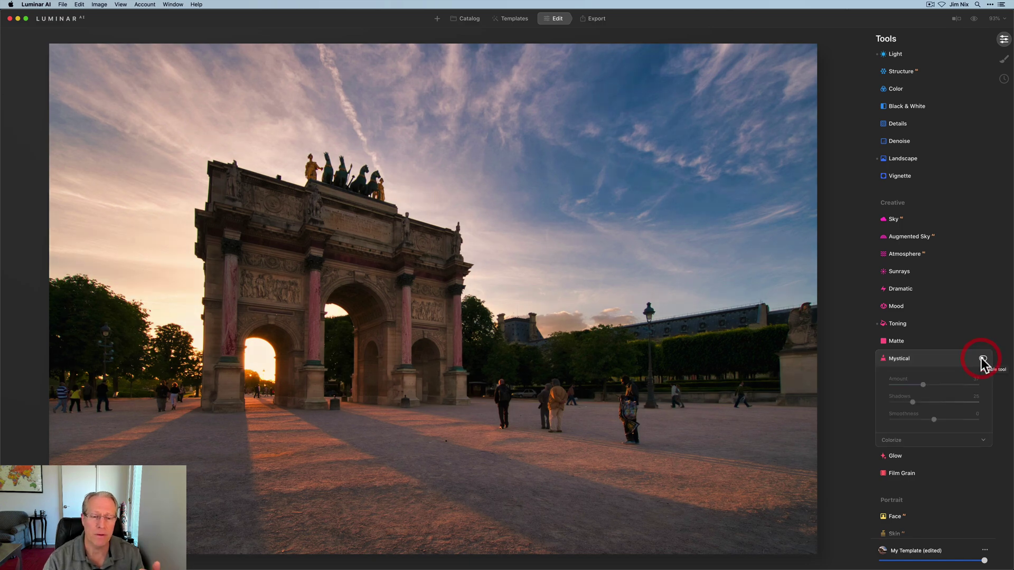
click(982, 359)
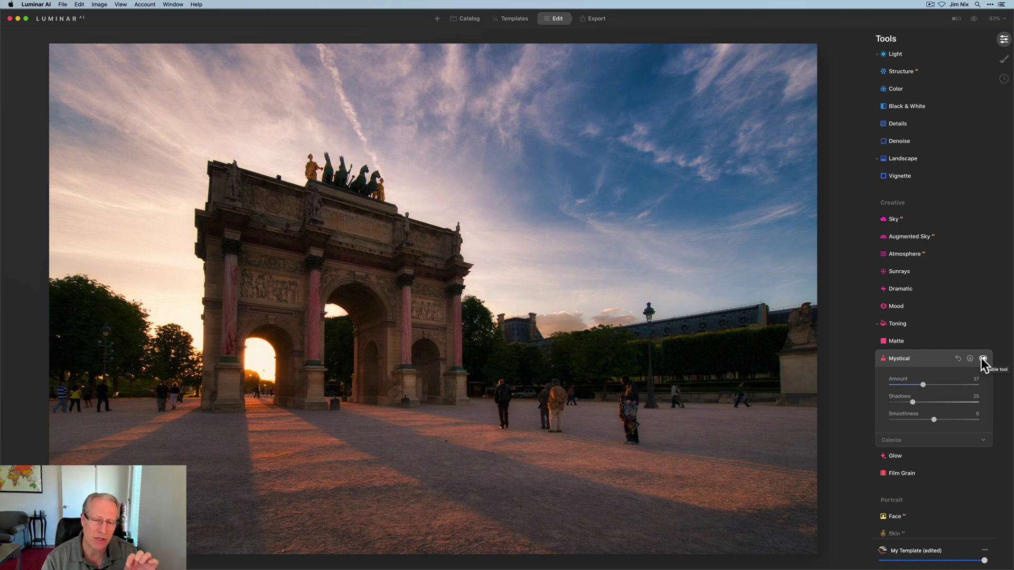
click(982, 359)
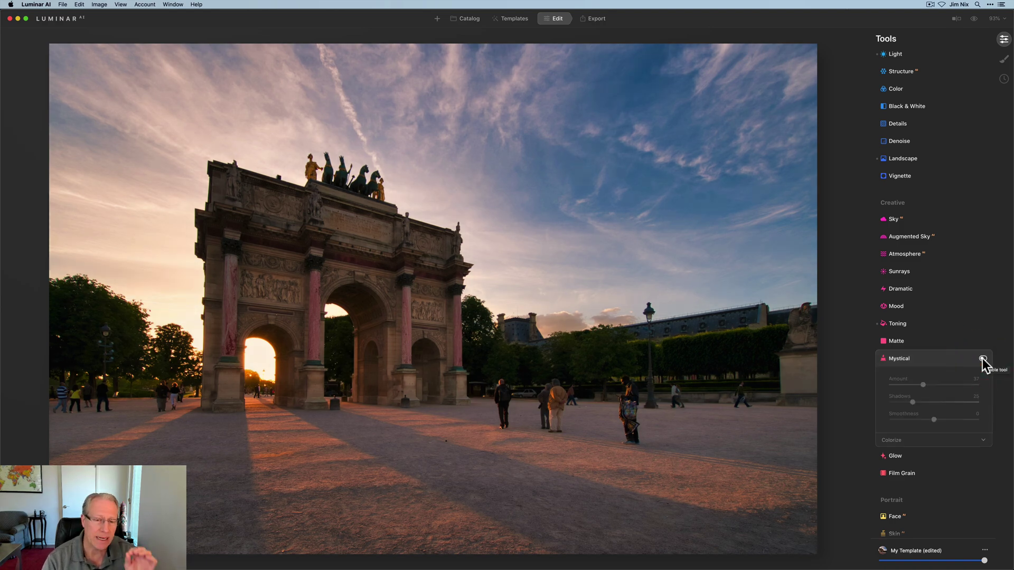
click(983, 359)
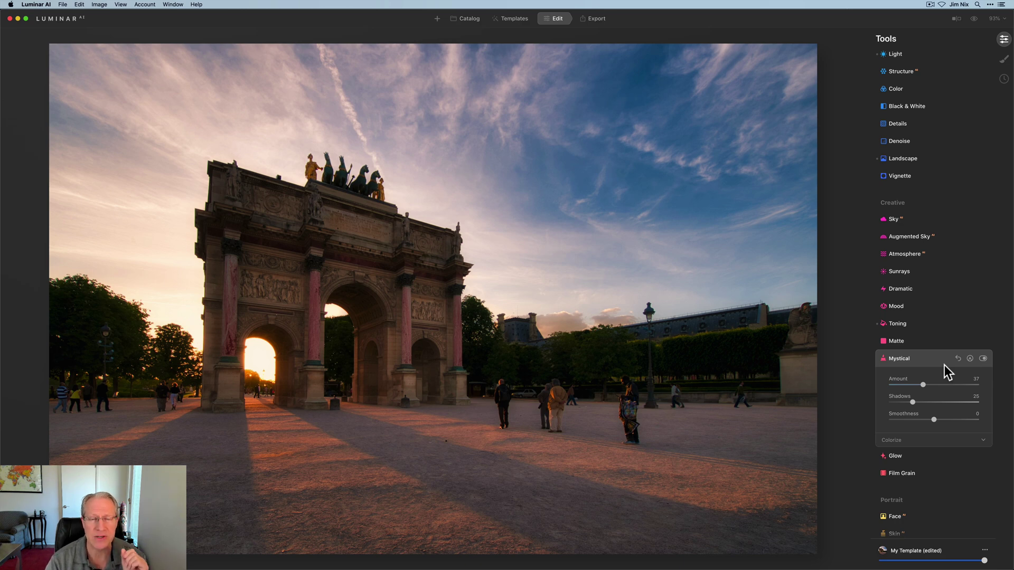
Set Supercontrast Highlights Contrast to 31, trying Highlights Balance extremes before resetting it to 0.
scroll(944, 365, down, 5)
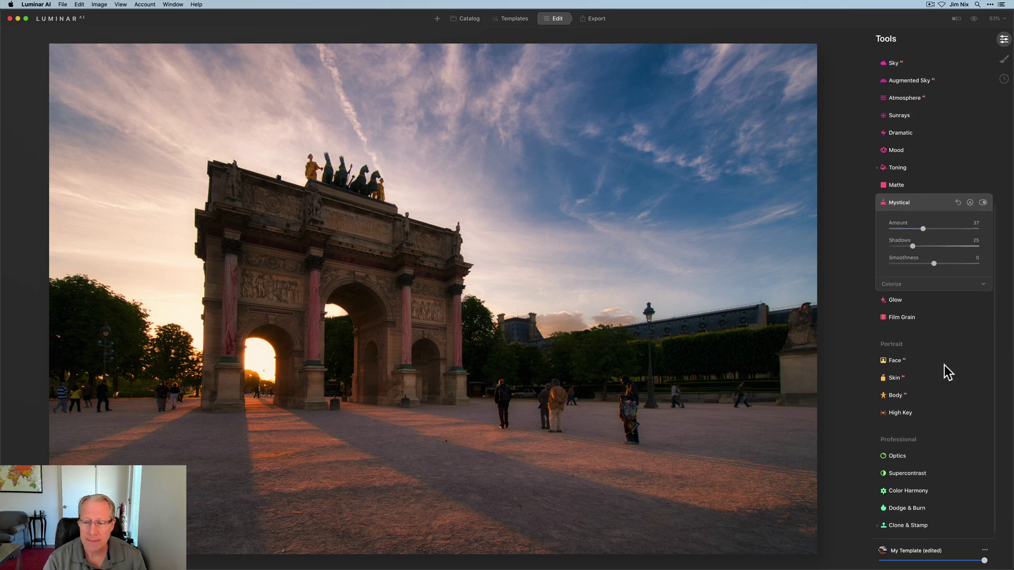
click(917, 478)
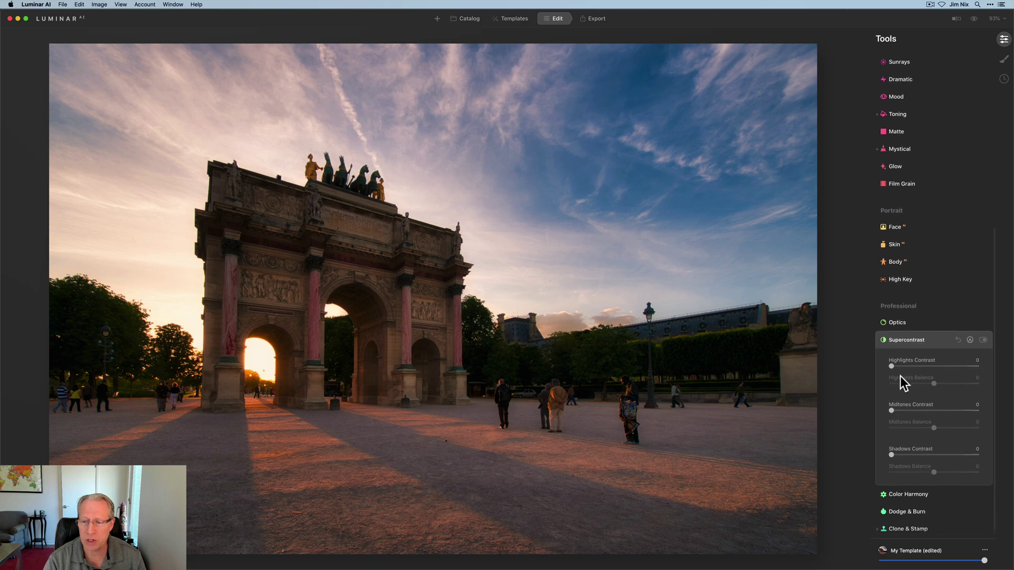
drag(891, 366, 915, 366)
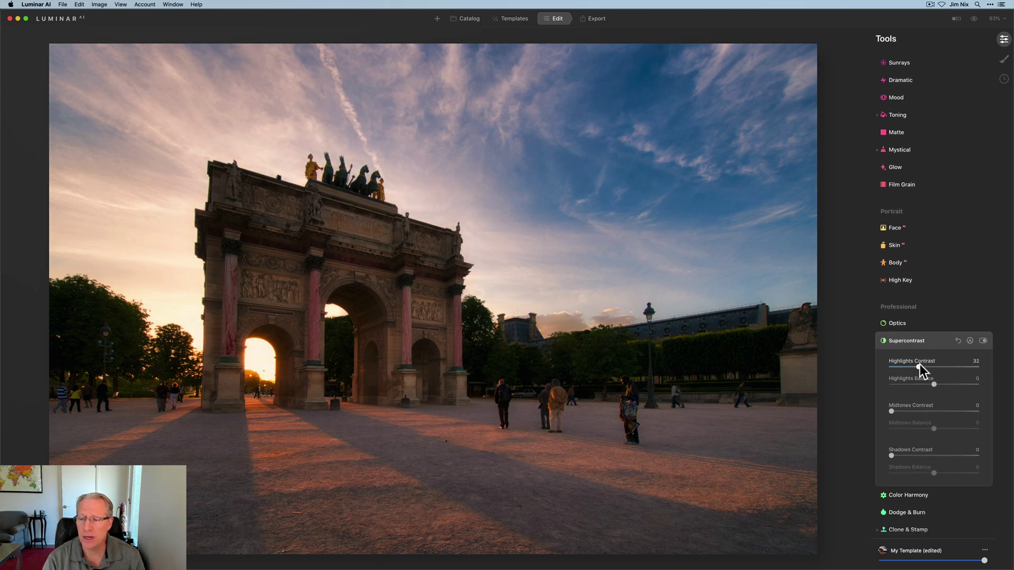
click(933, 384)
drag(933, 382, 898, 381)
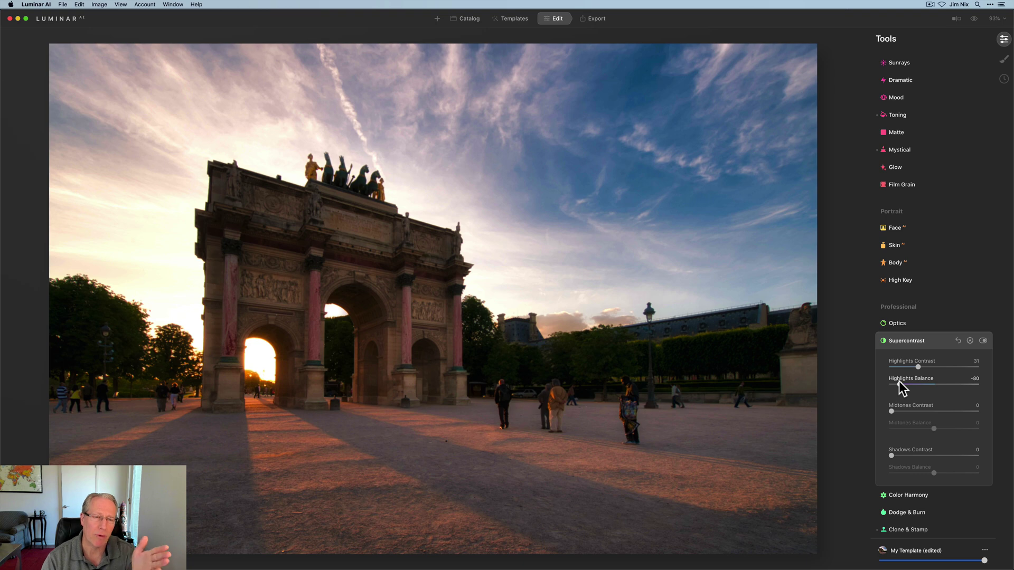
drag(901, 387, 970, 375)
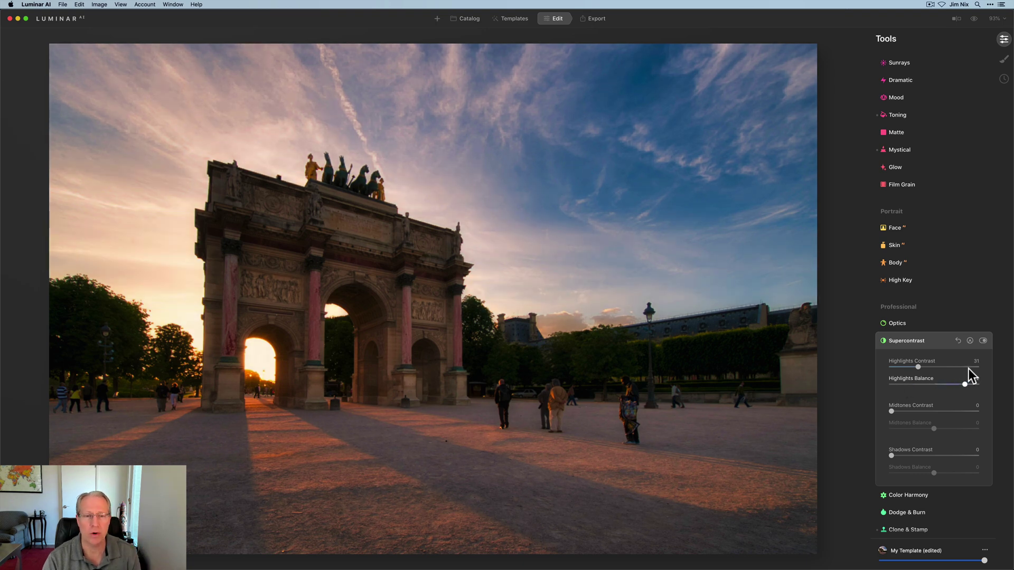
click(915, 378)
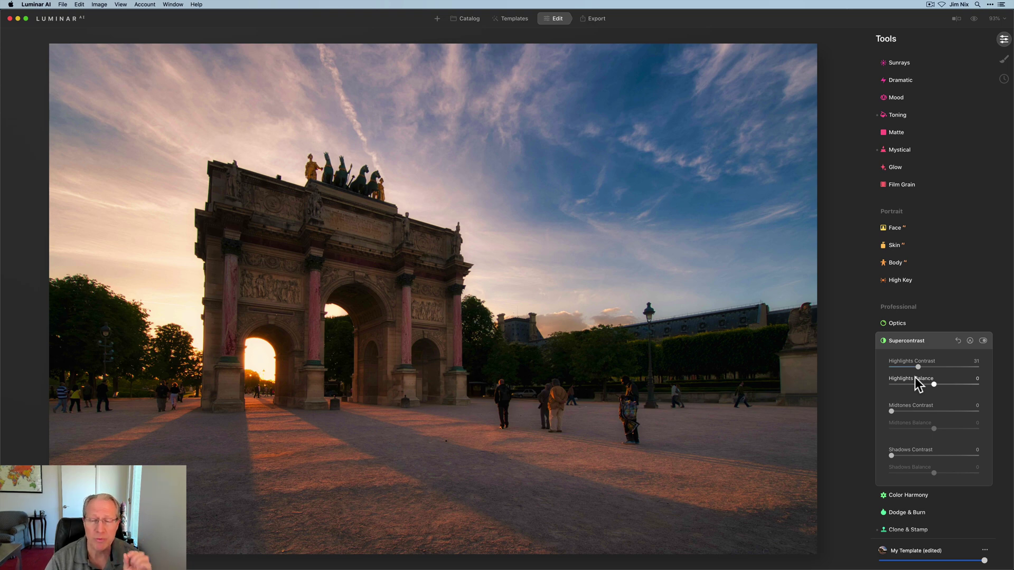
Raise Midtones Contrast to 34 with Midtones Balance -56, then toggle Supercontrast twice to compare.
drag(892, 410, 917, 421)
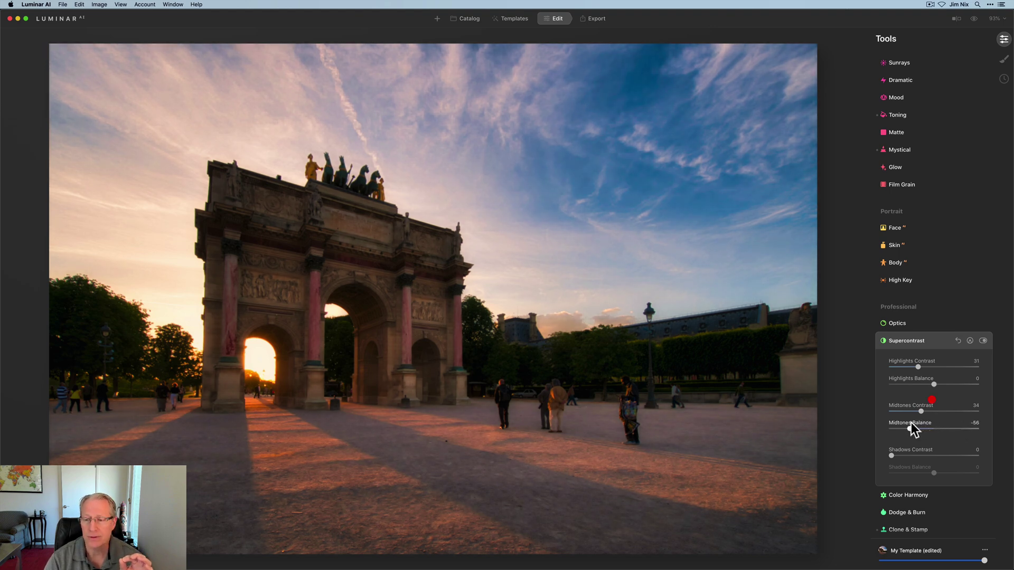
click(983, 341)
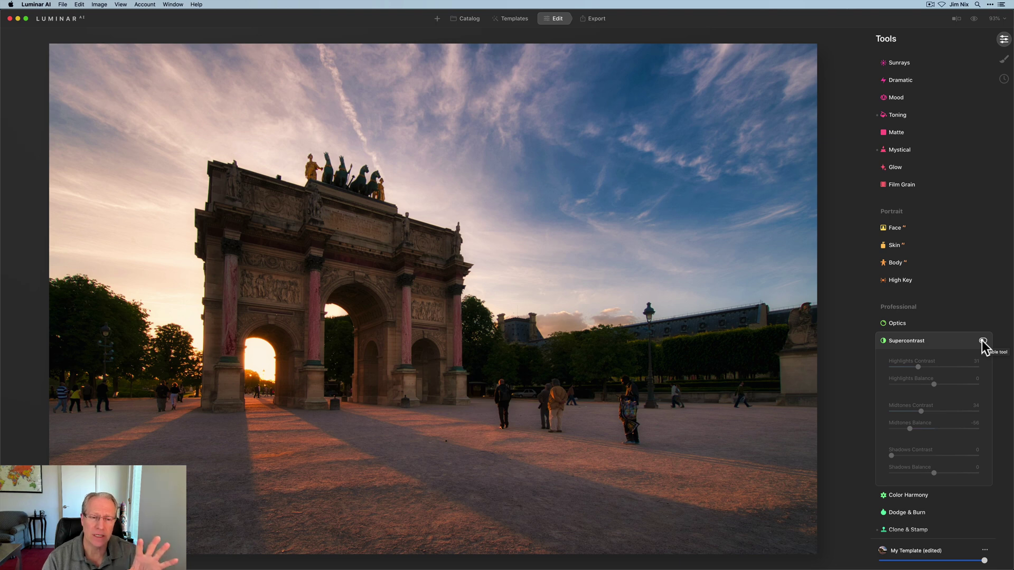
click(982, 341)
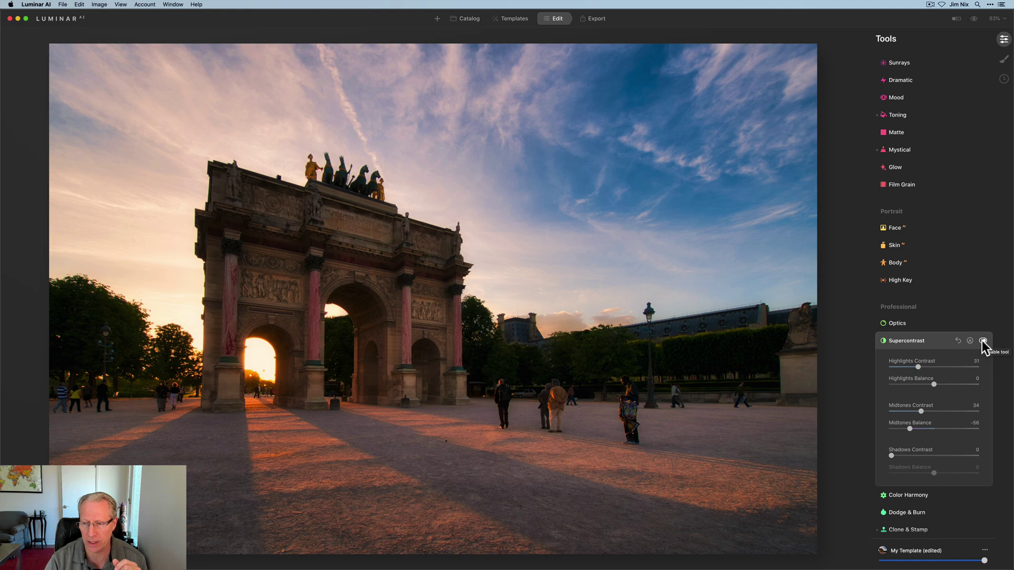
click(983, 341)
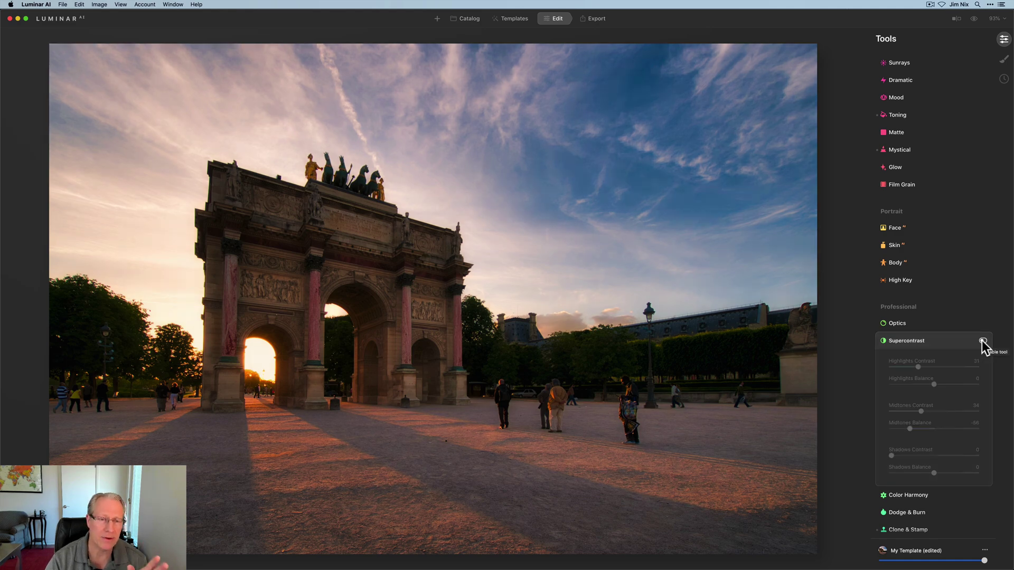
click(983, 341)
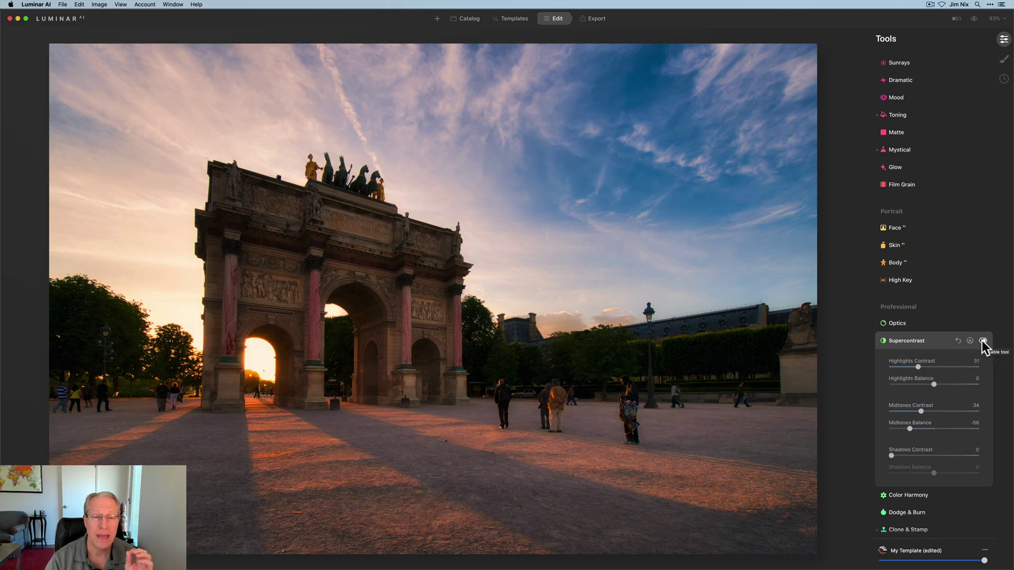
Collapse Supercontrast and open Color Harmony's Color Balance, keeping Shadows as the tonal range.
click(937, 341)
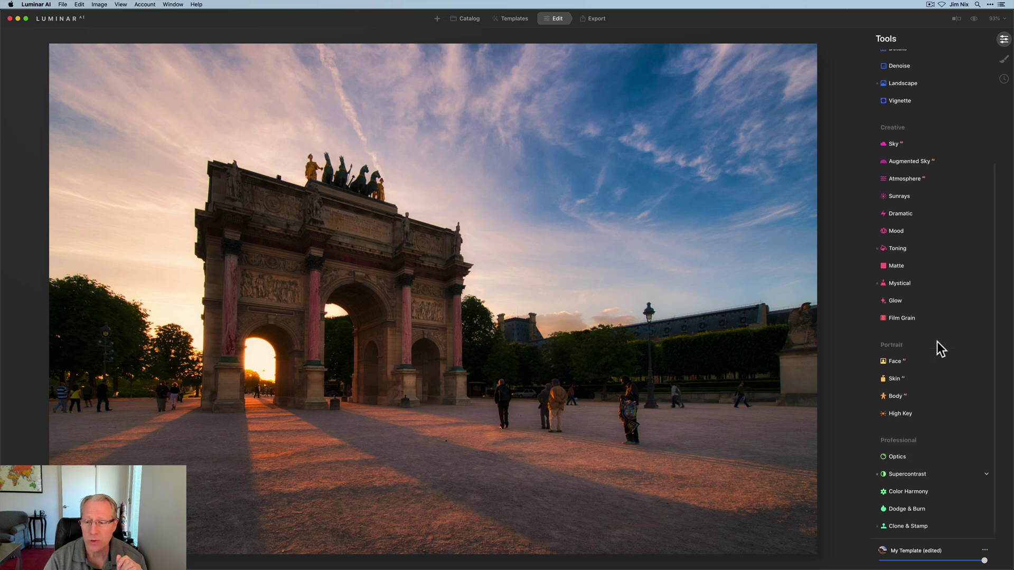
click(911, 496)
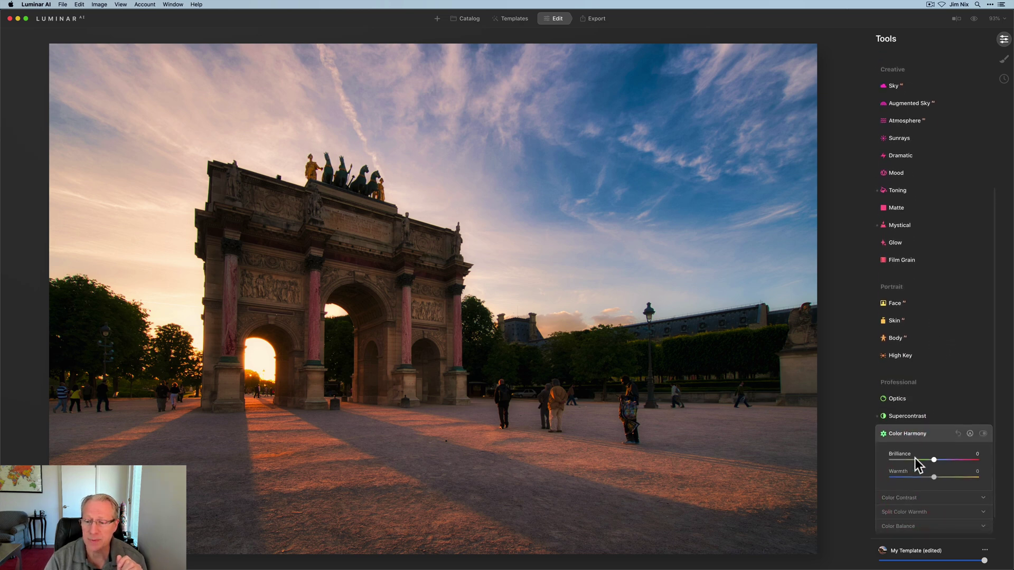
click(904, 496)
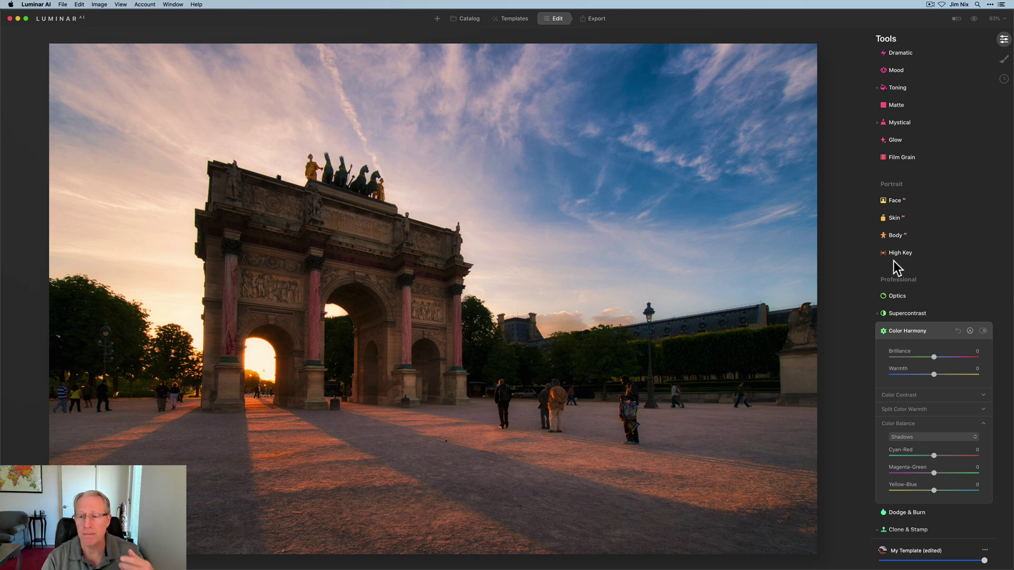
click(907, 313)
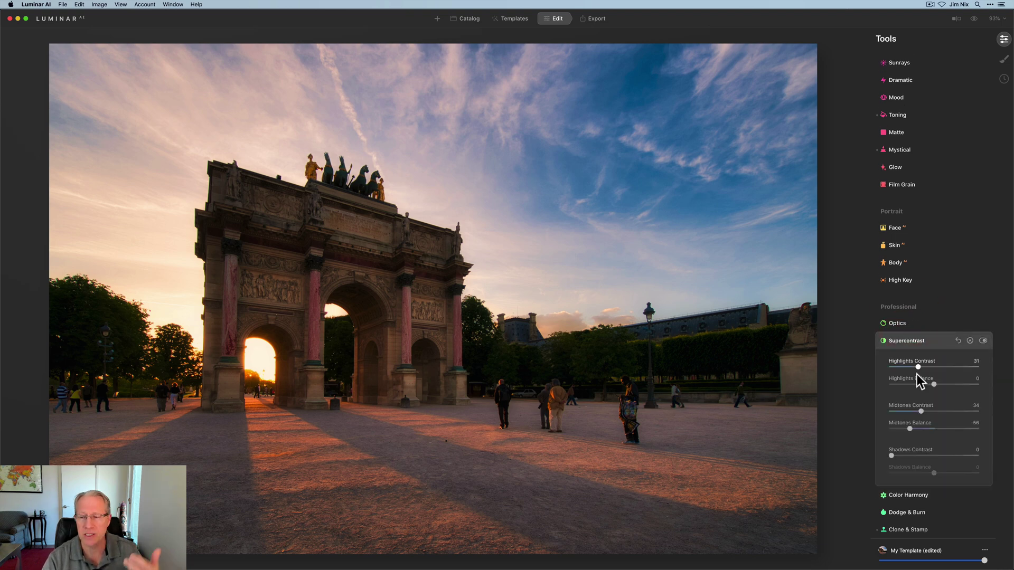
click(925, 341)
click(904, 495)
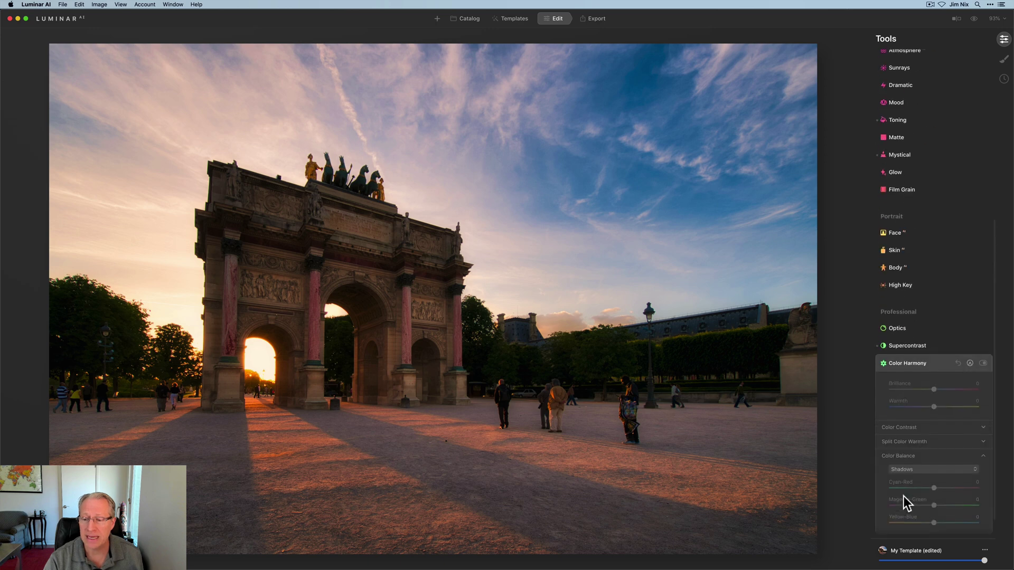
click(916, 438)
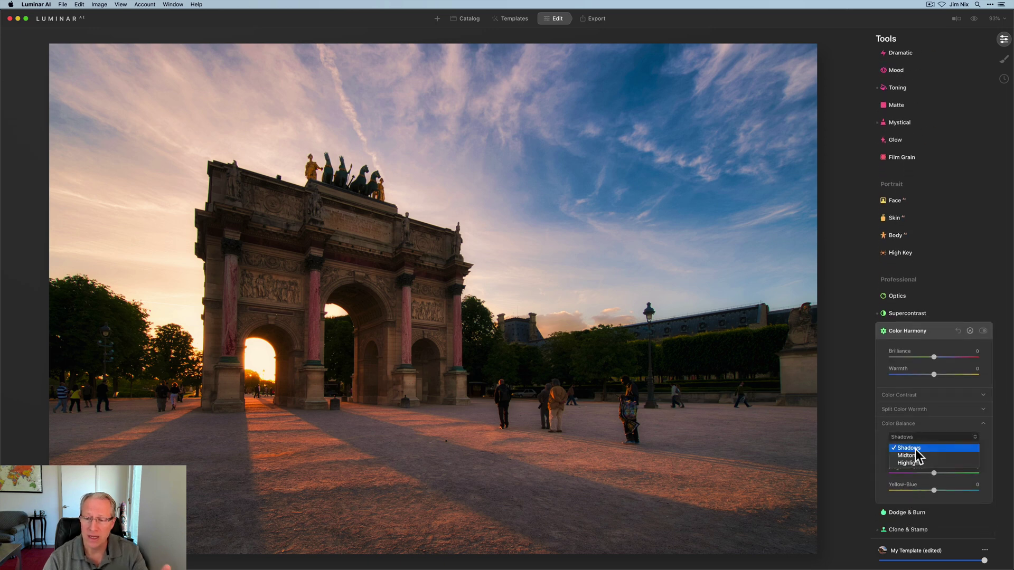
click(918, 438)
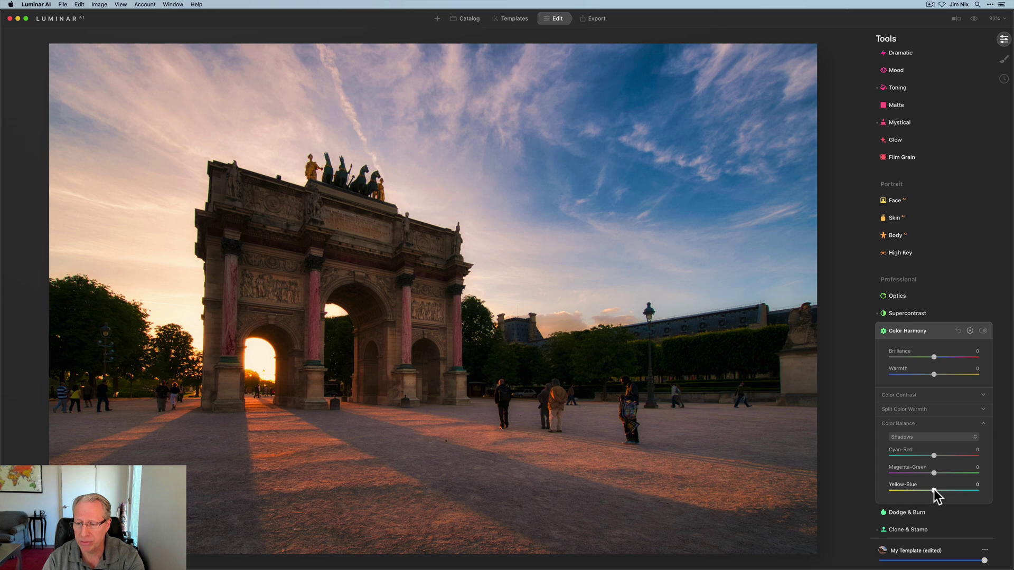
Set Color Balance Shadows Yellow-Blue to 3, then Highlights Cyan-Red 4 and Magenta-Green -2.
drag(934, 490, 935, 491)
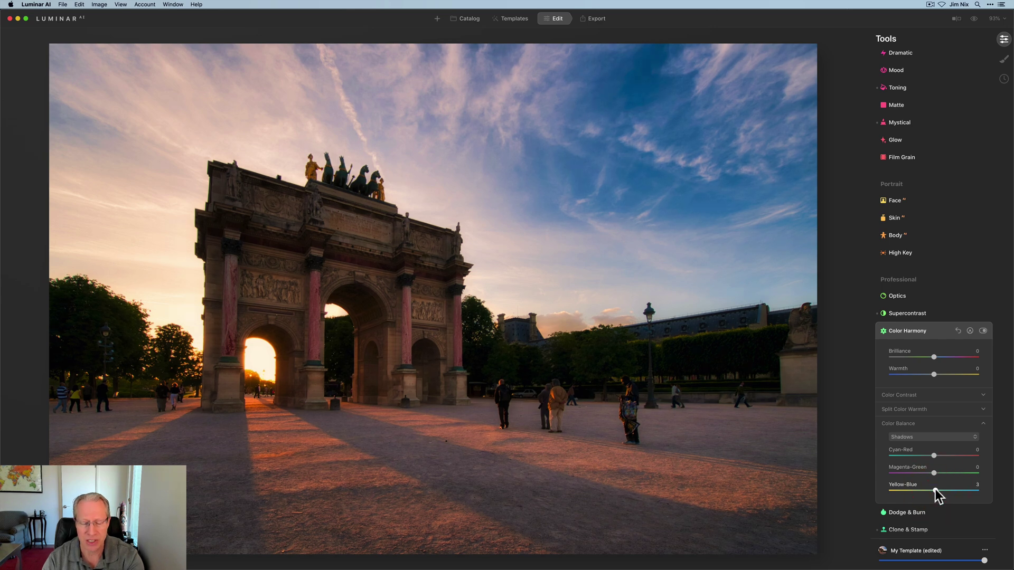
click(924, 437)
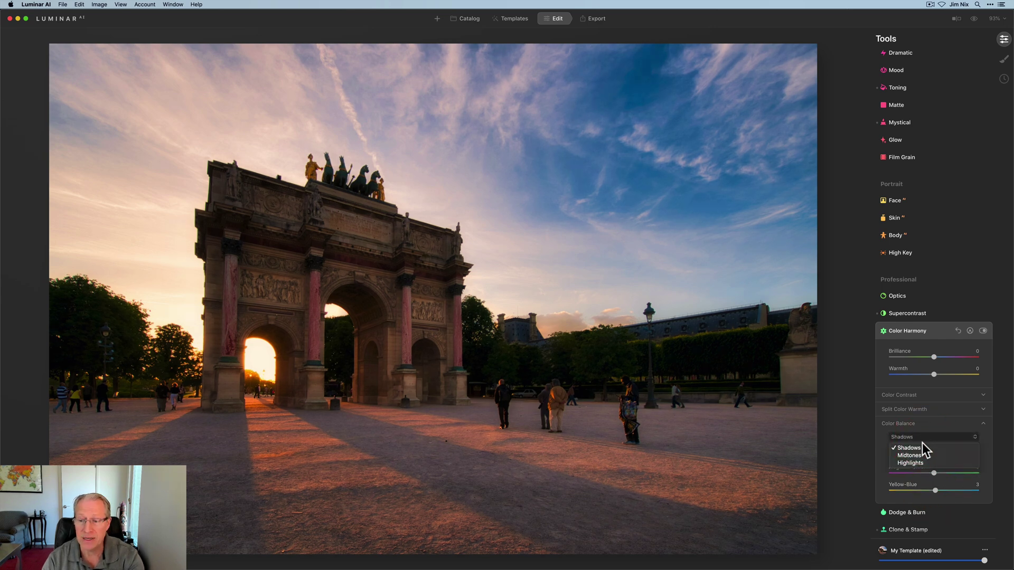
click(918, 464)
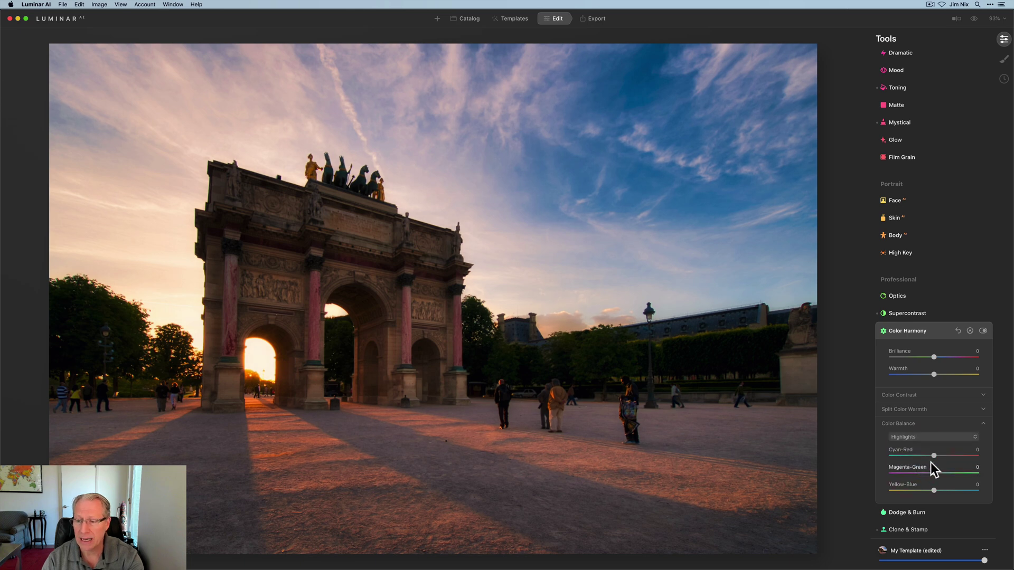
drag(933, 454, 935, 454)
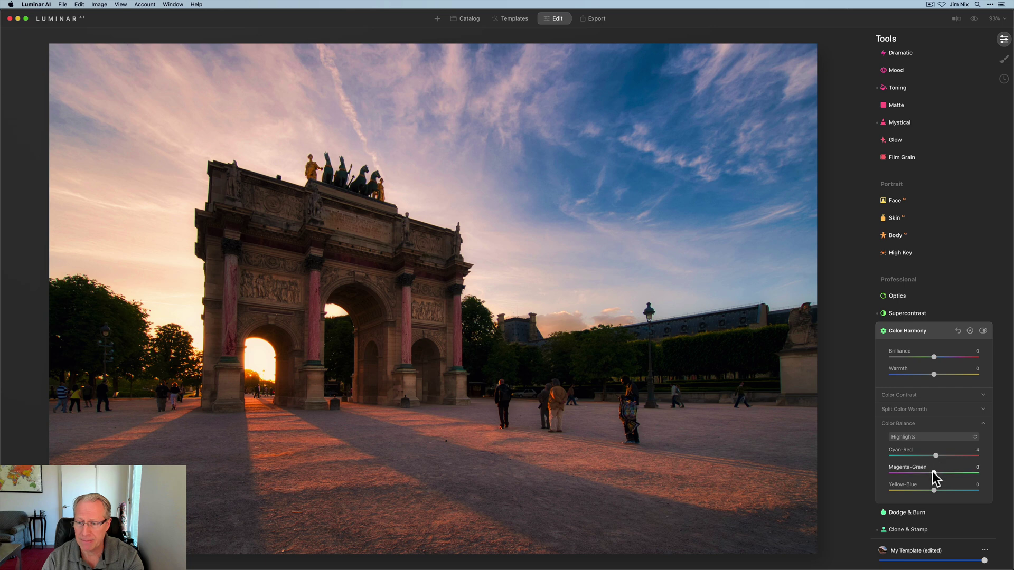
drag(933, 473, 931, 473)
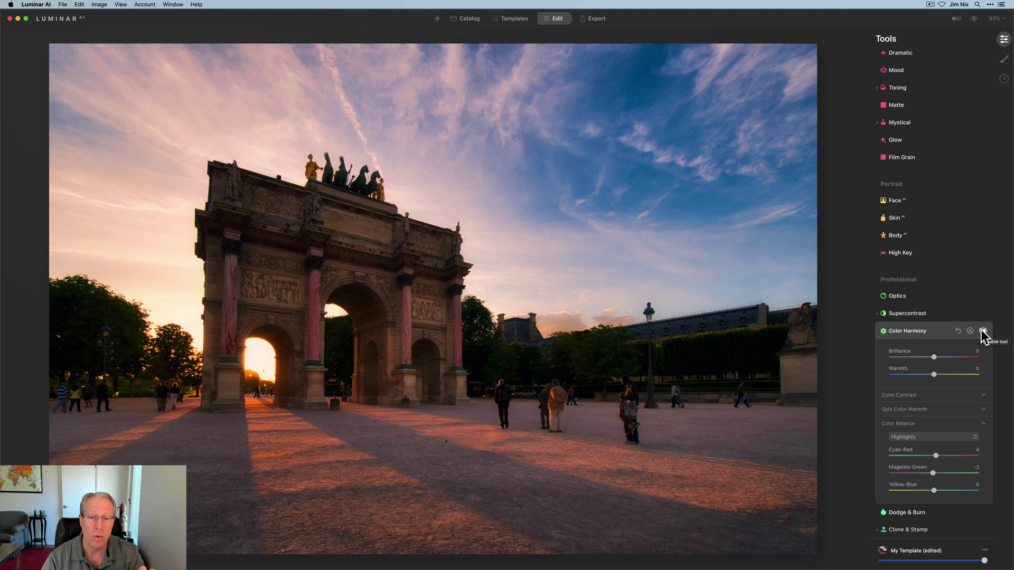
Toggle Color Harmony off and on to compare, then collapse its settings.
click(983, 331)
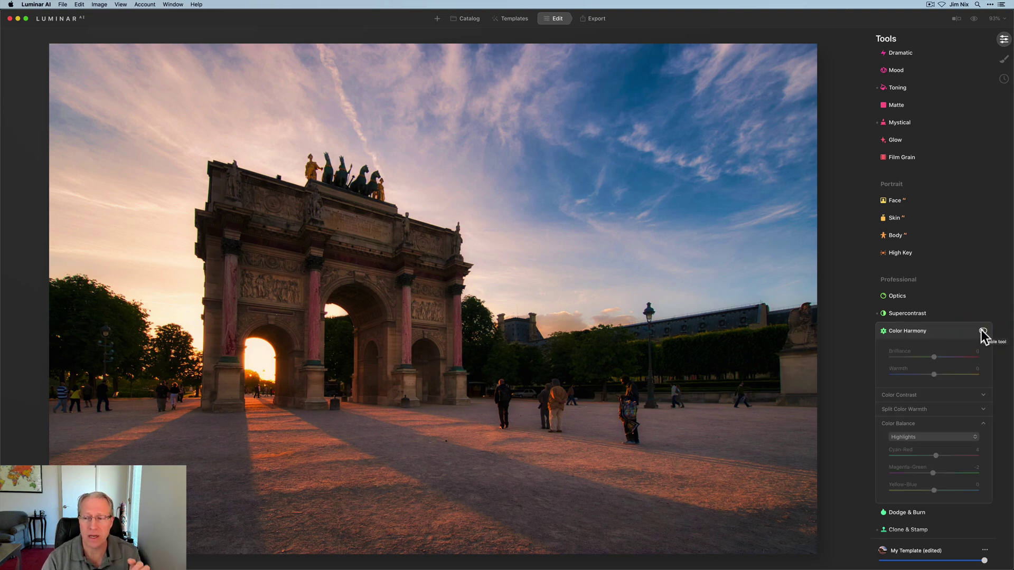
click(983, 331)
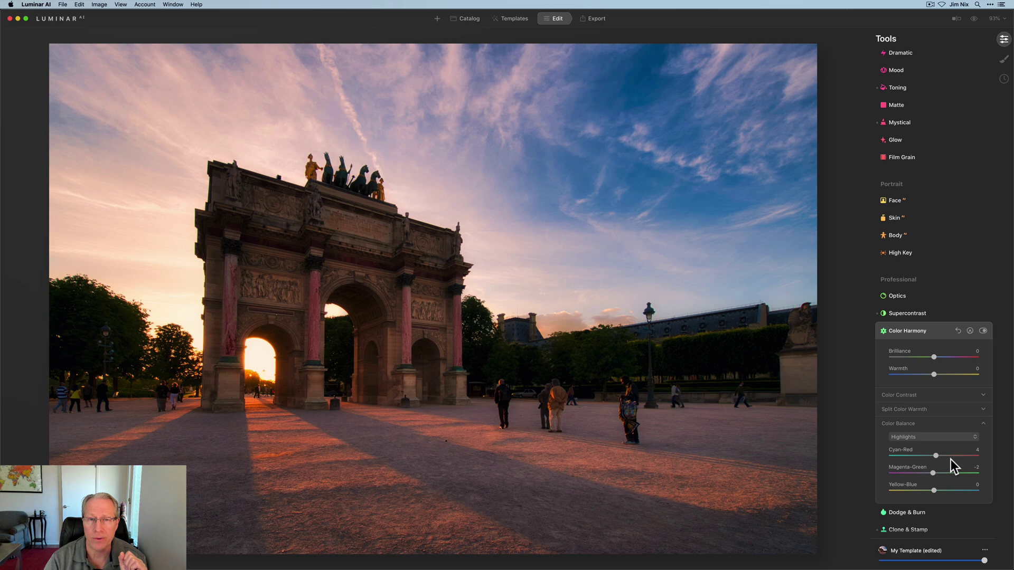
click(938, 331)
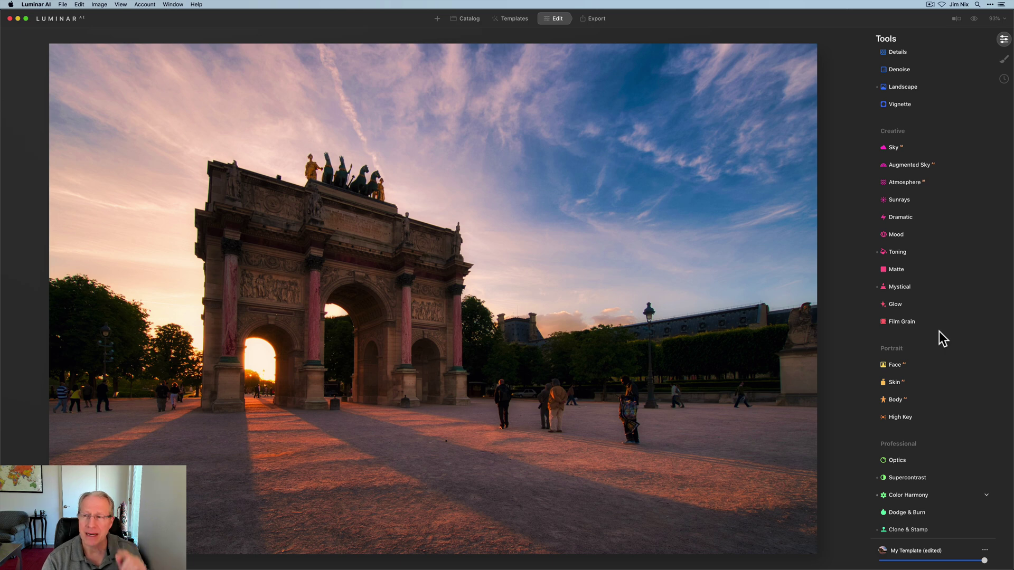
scroll(939, 331, up, 5)
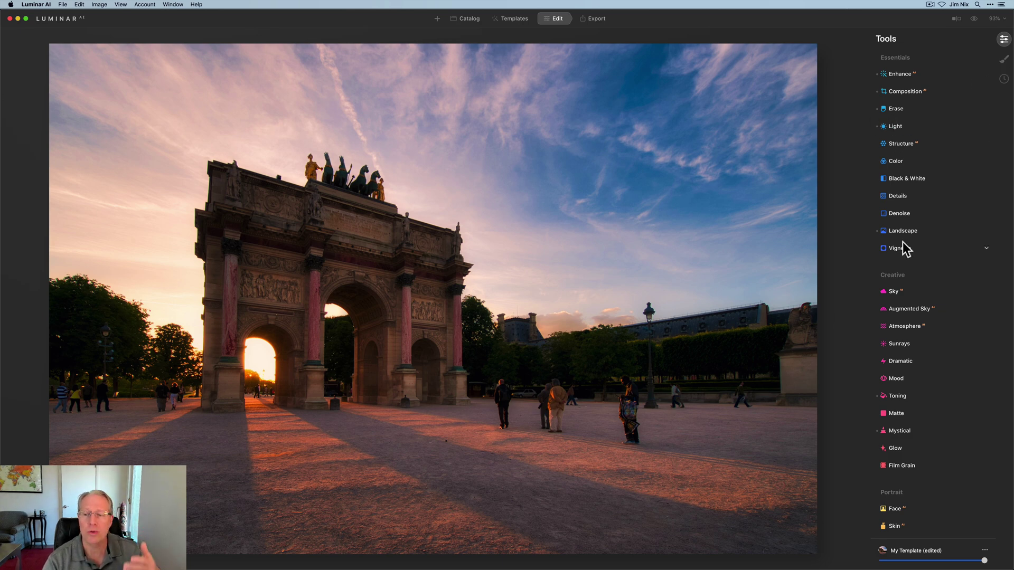
scroll(906, 315, down, 3)
scroll(906, 315, down, 3)
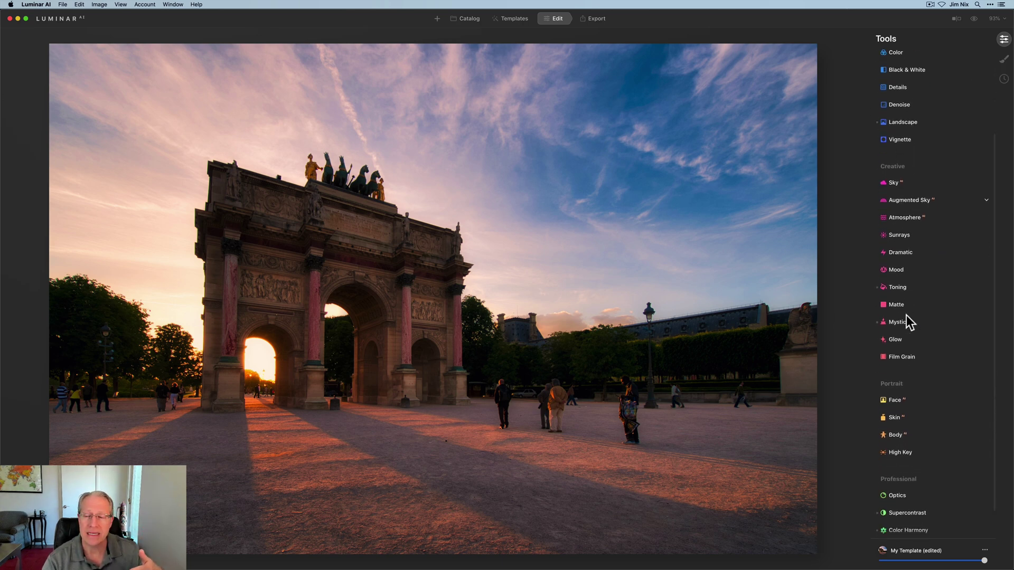
scroll(906, 315, up, 6)
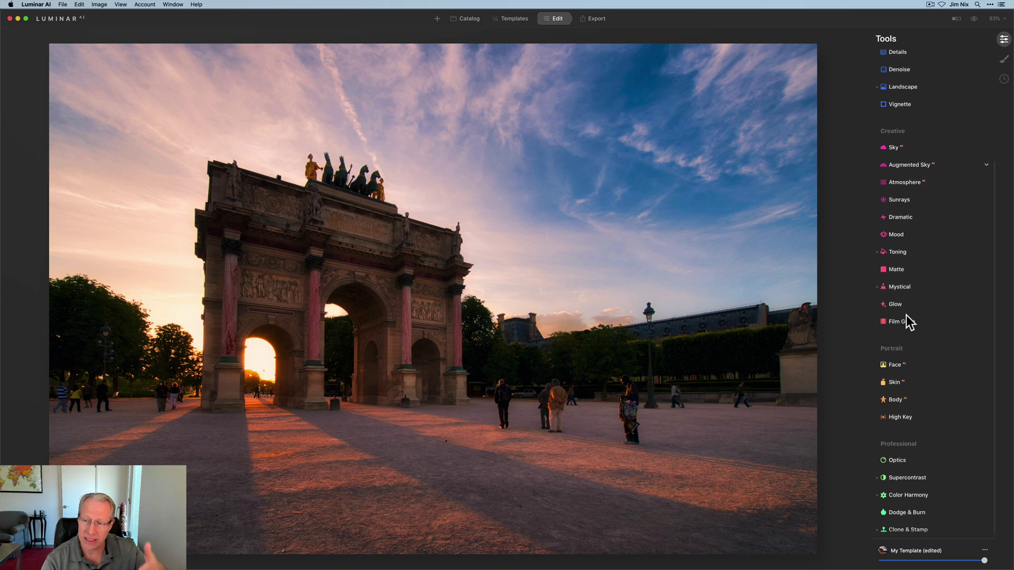
Add a Basic Local Masking layer with Exposure 0.30, Structure 15, Warmth 5 and Contrast 12.
click(1002, 62)
click(978, 39)
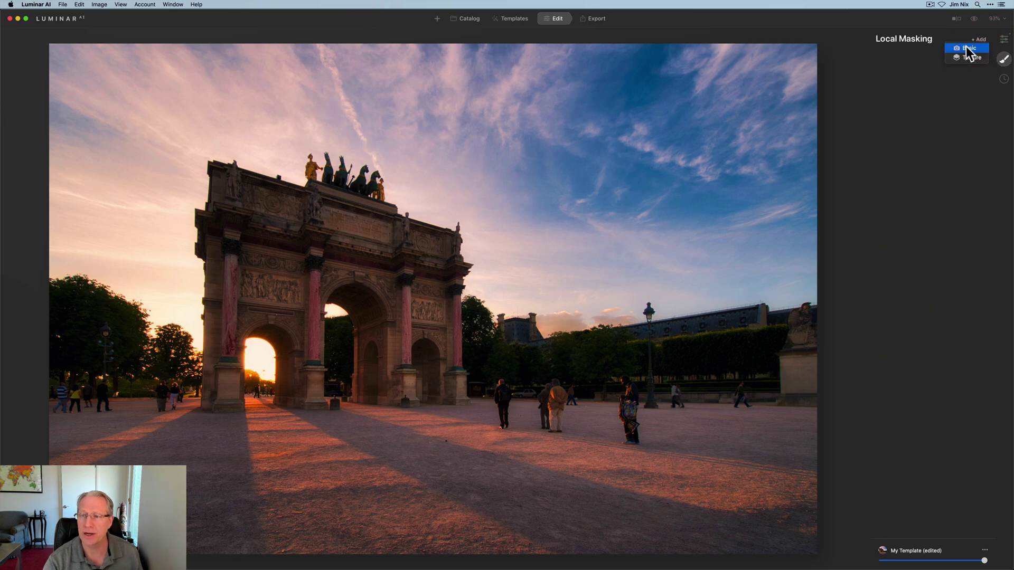
click(969, 47)
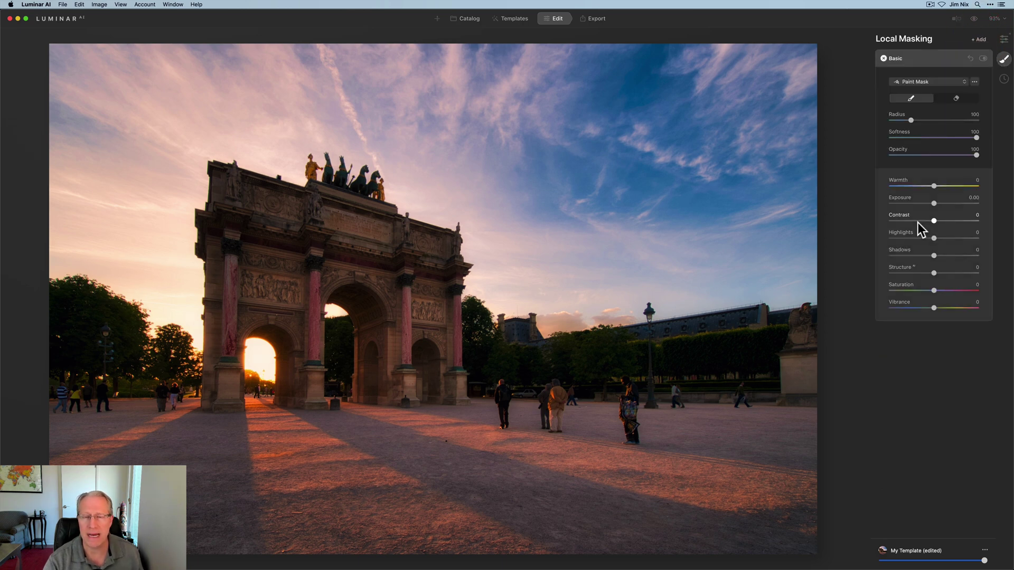
drag(933, 204, 937, 203)
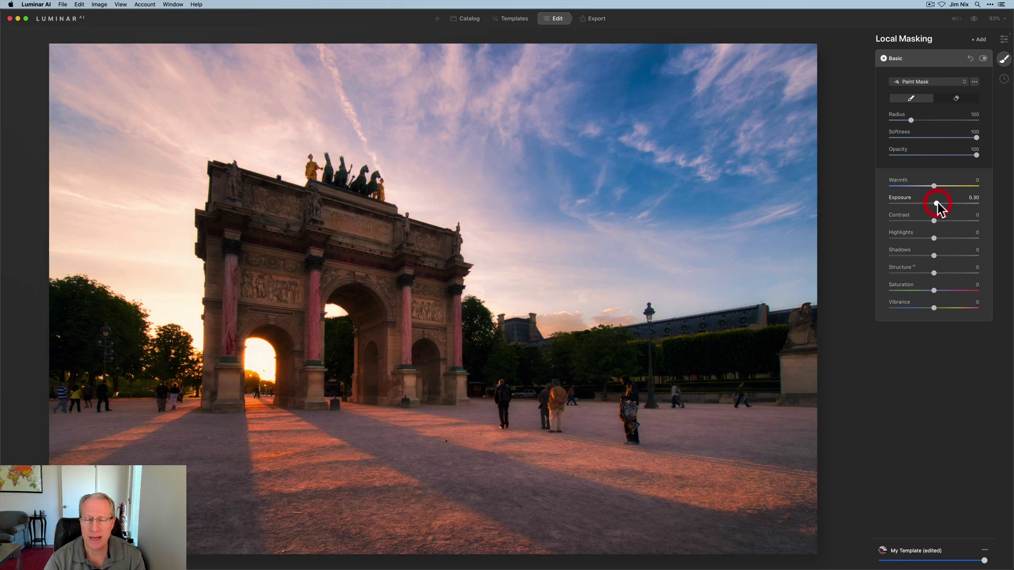
click(941, 270)
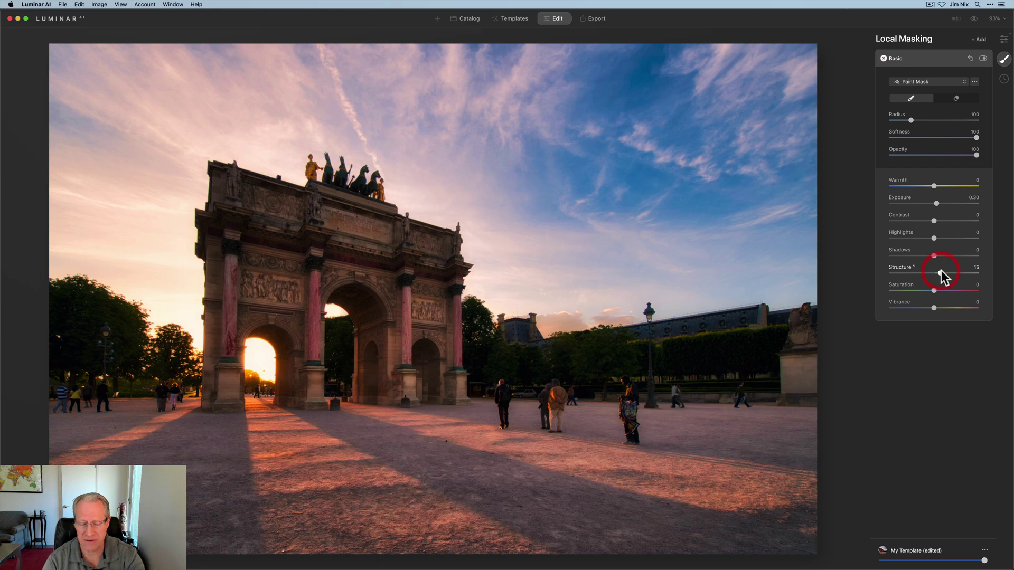
click(936, 187)
drag(935, 186, 936, 186)
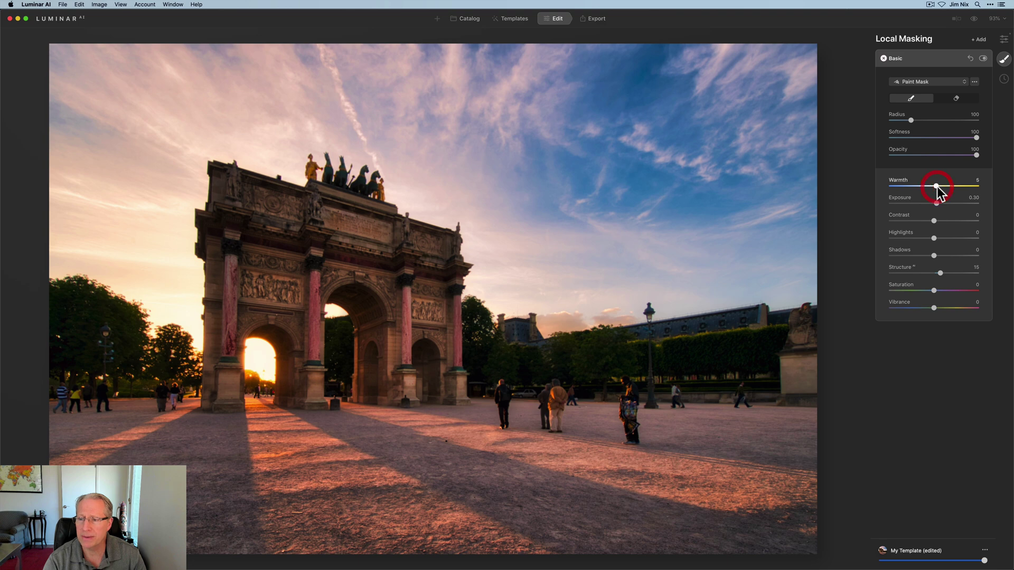
click(938, 221)
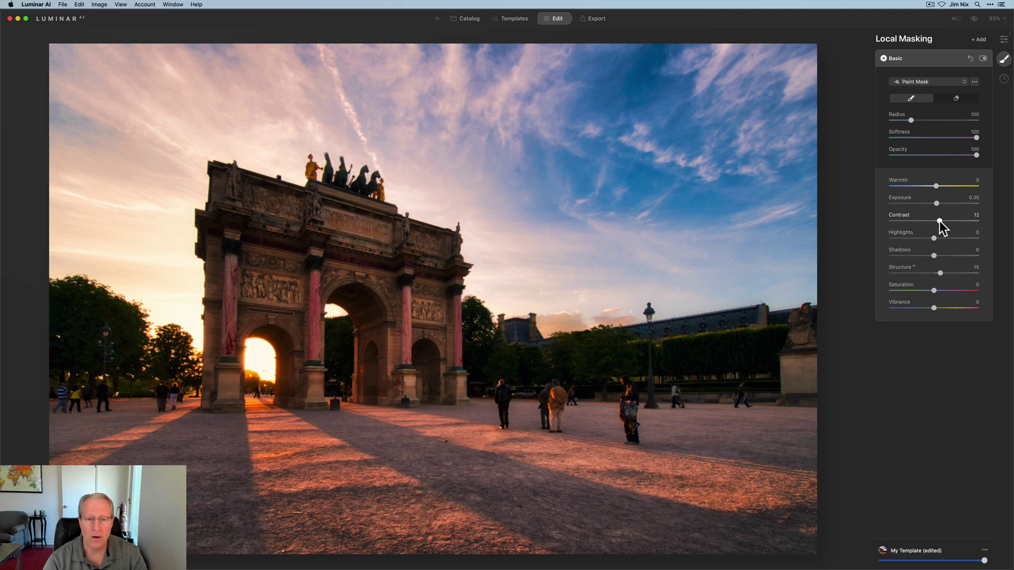
Replace the Basic layer's paint mask with a gradient over the lower foreground and check its overlay.
click(939, 81)
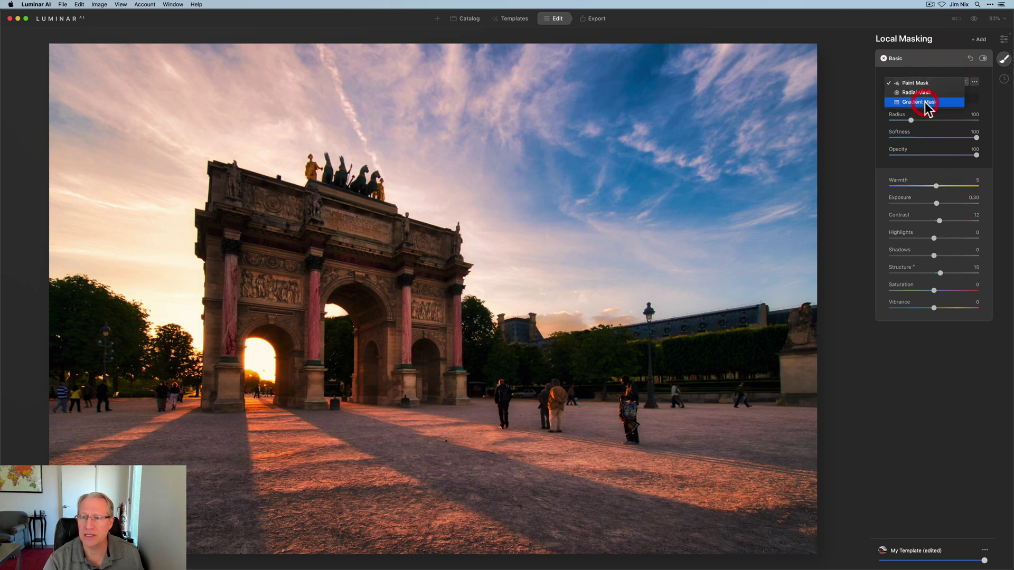
click(924, 102)
drag(467, 418, 454, 334)
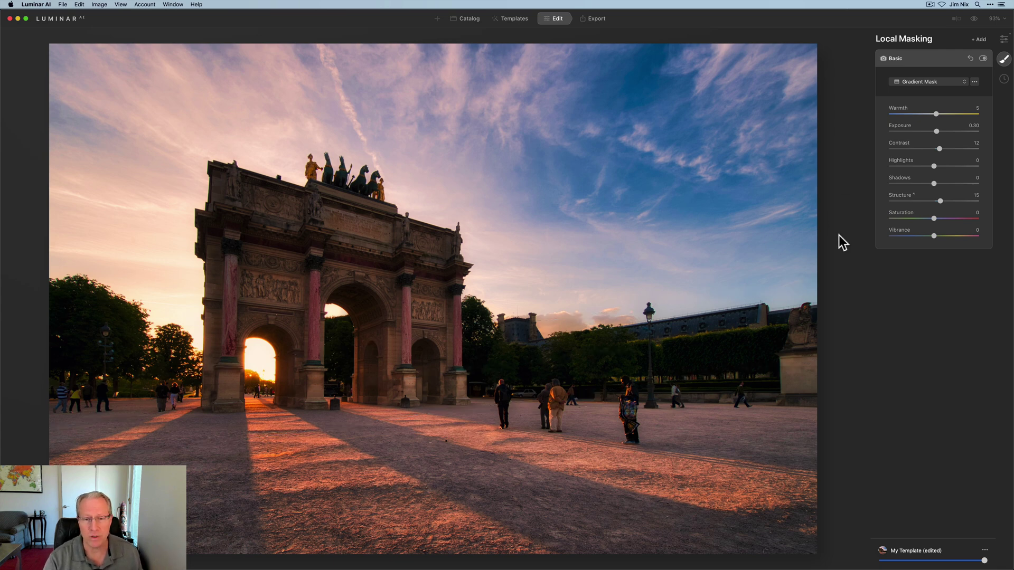
key(slash)
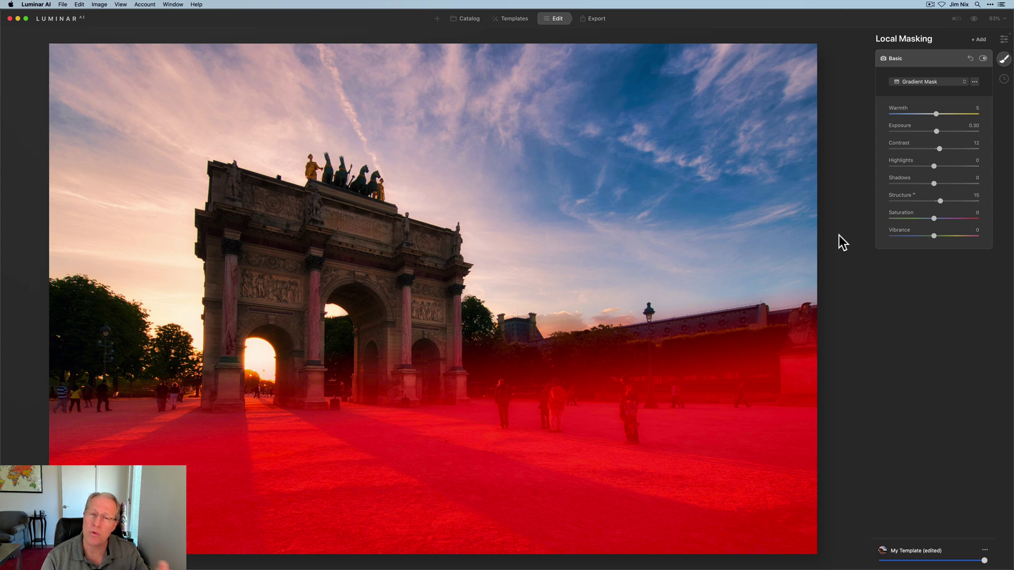
key(slash)
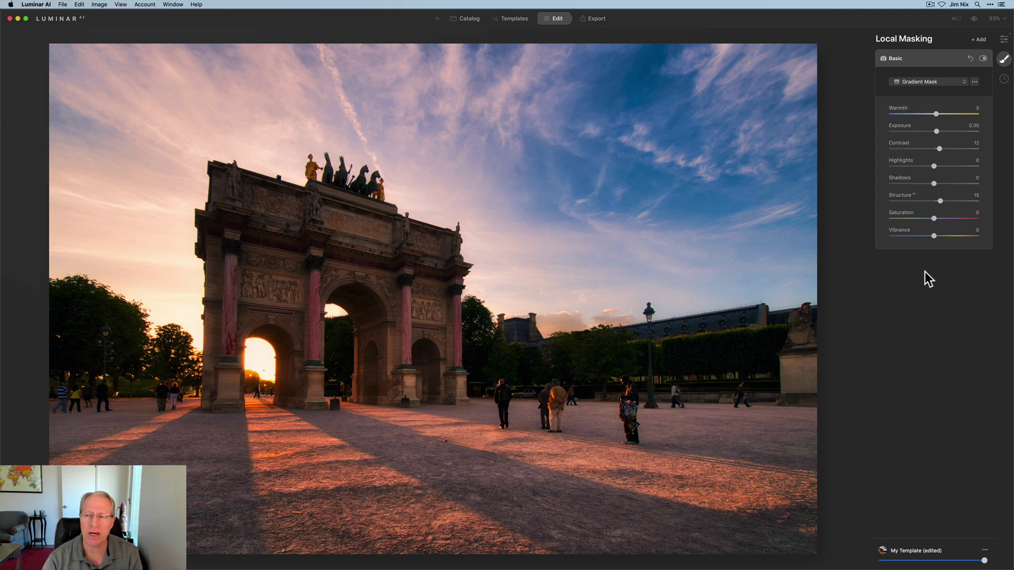
Compare the layer off and on, then lower its Structure to 10.
click(982, 58)
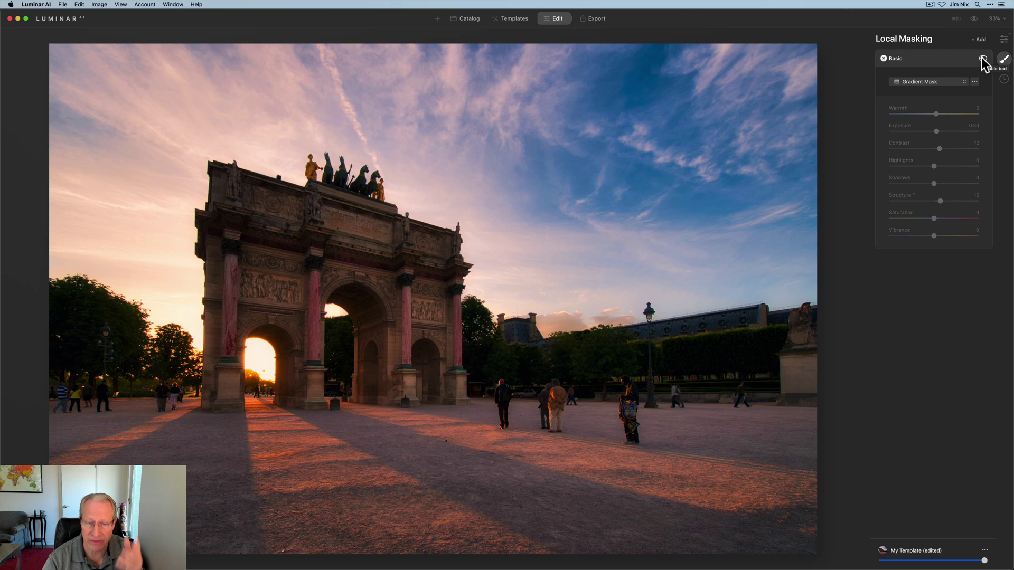
click(982, 58)
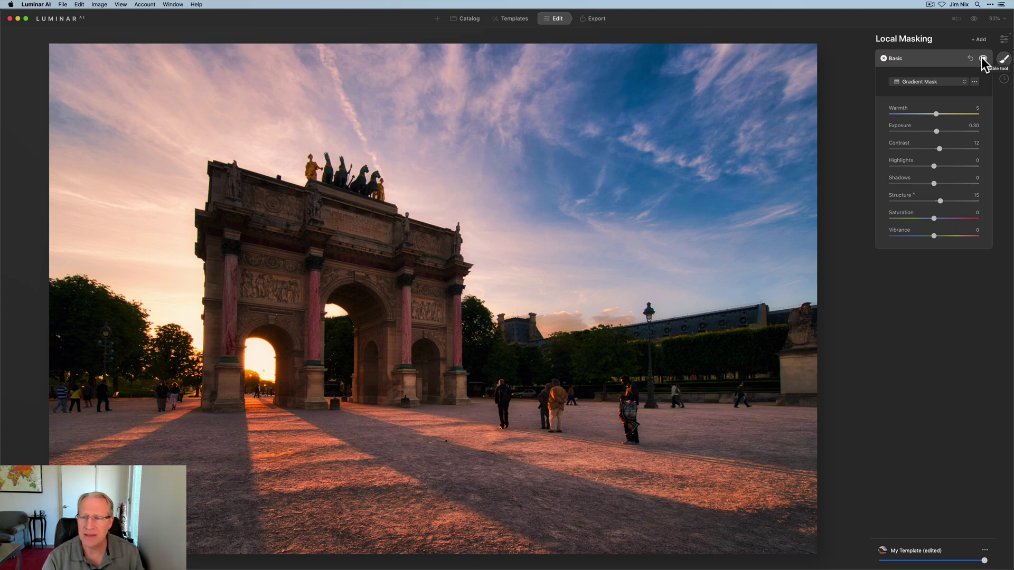
click(939, 201)
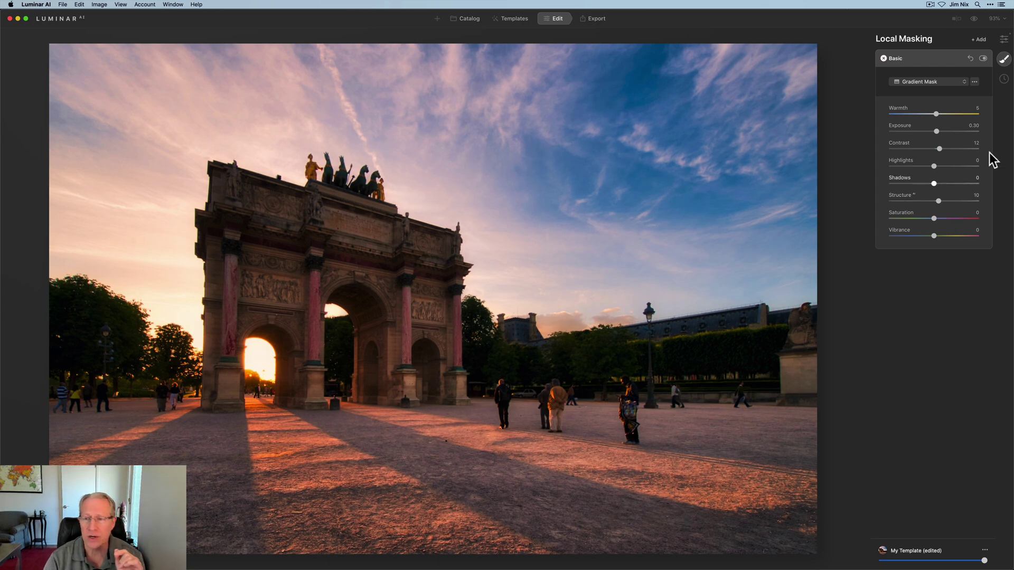
Add a second Basic adjustment with Exposure -0.33, Warmth 5 and Structure -25.
click(979, 39)
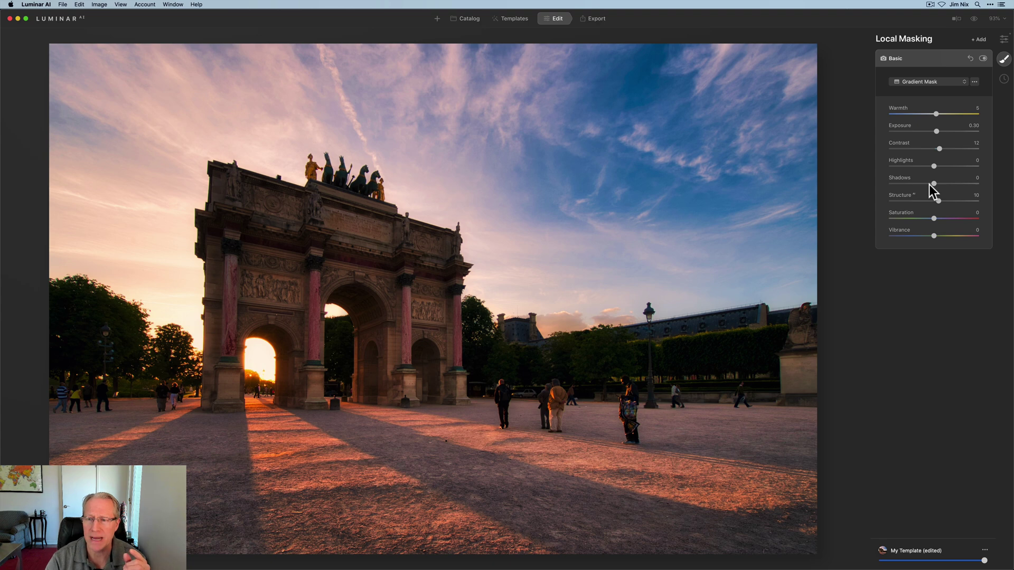
drag(933, 200, 930, 201)
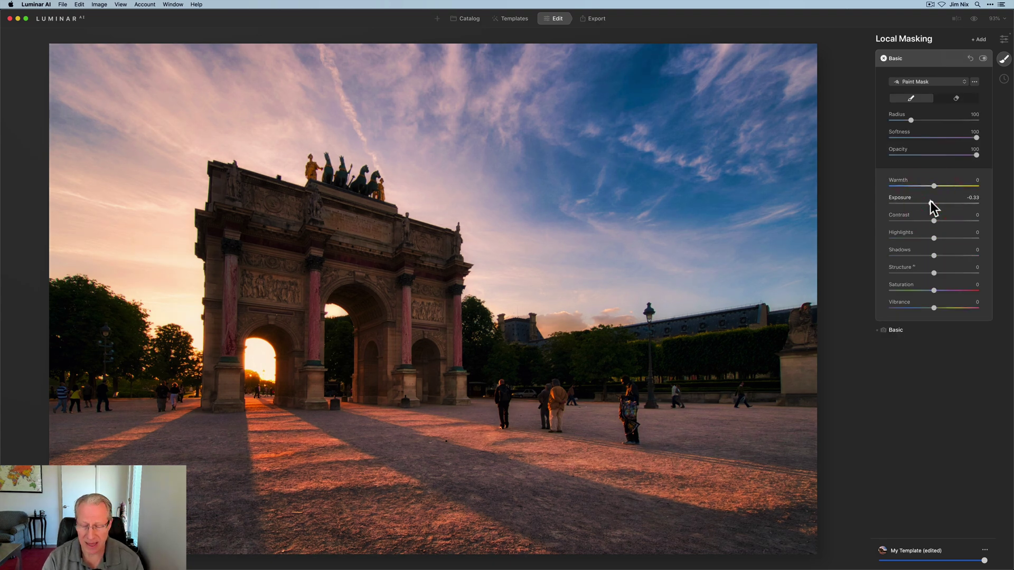
drag(934, 186, 936, 187)
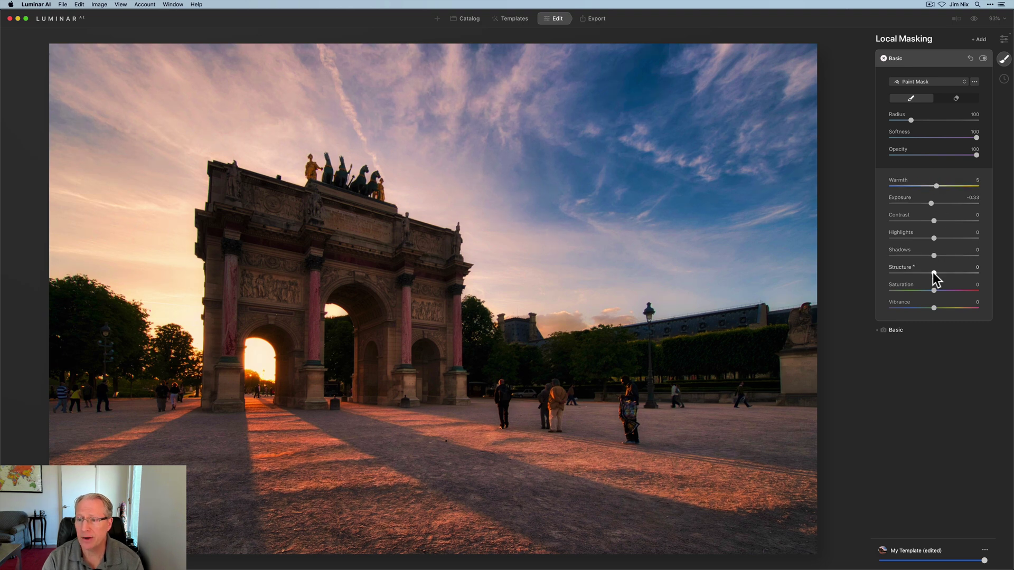
drag(925, 273, 923, 272)
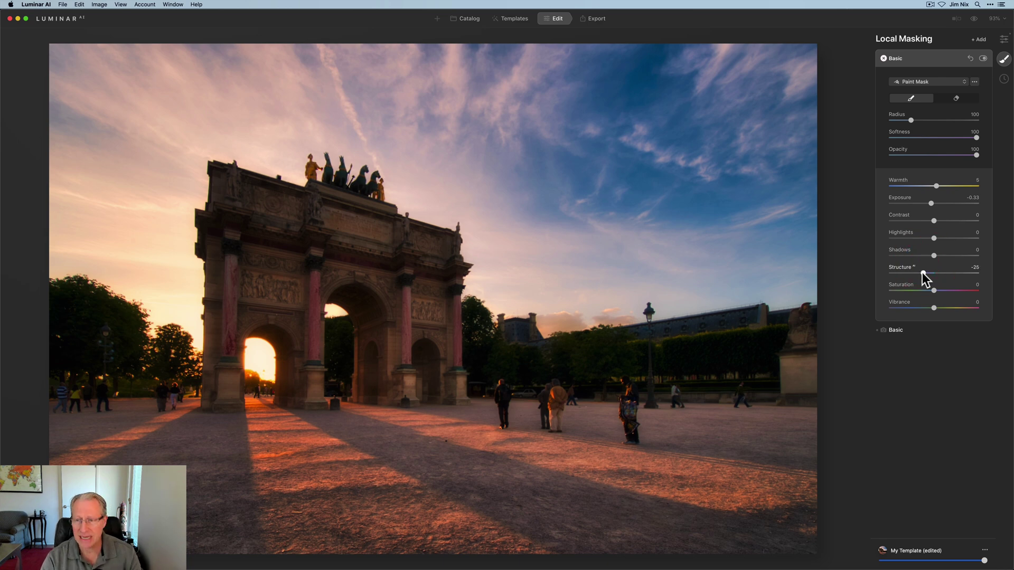
Switch the new layer to a Gradient Mask and place its line on the photo.
click(937, 82)
click(926, 101)
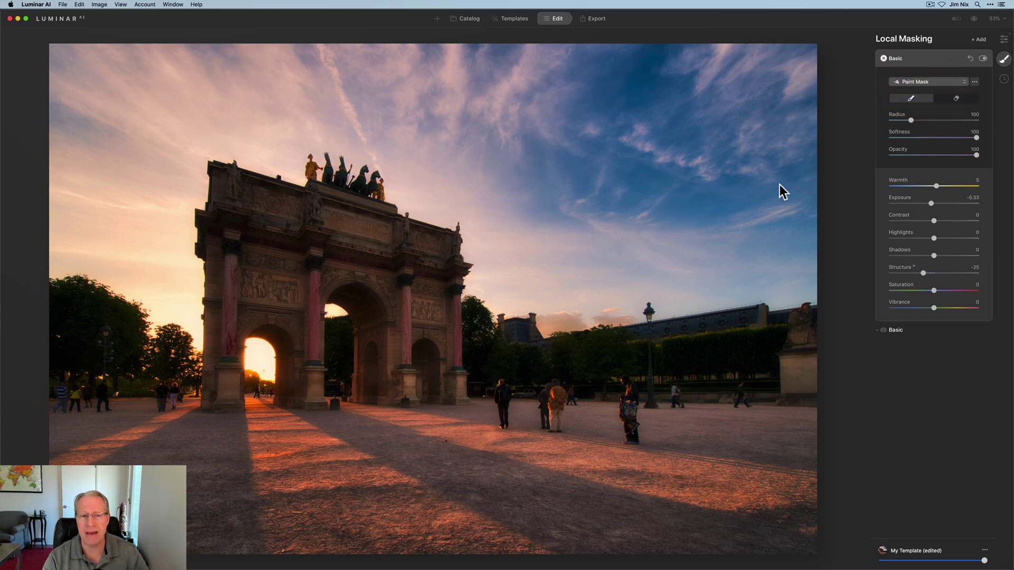
click(462, 201)
Angle the gradient down across the arch to cover the sky, checking the red mask overlay.
drag(461, 202, 443, 375)
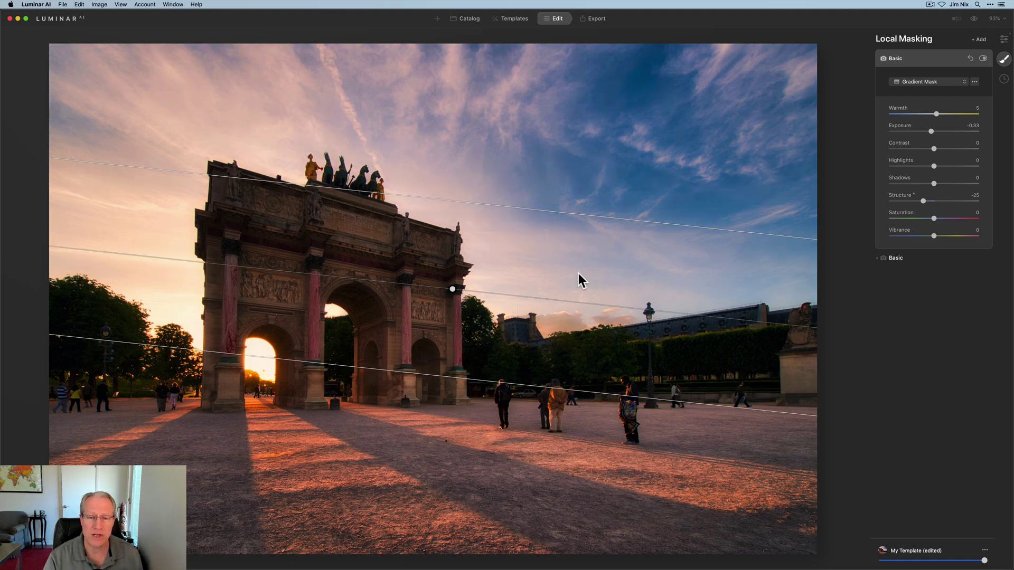
key(/)
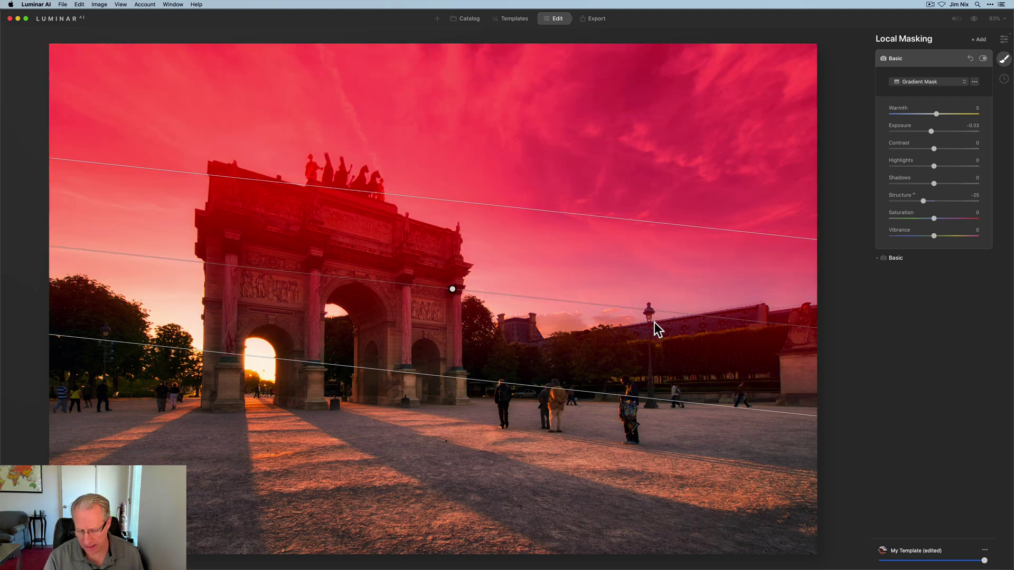
key(/)
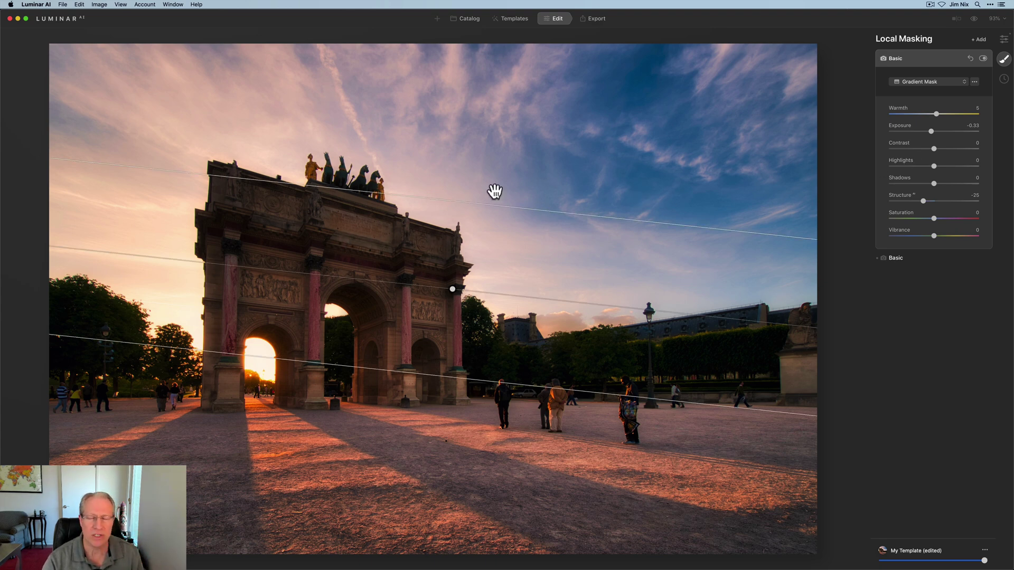
Convert the second layer to a paint mask and erase it off the arch and buildings.
click(920, 80)
click(919, 65)
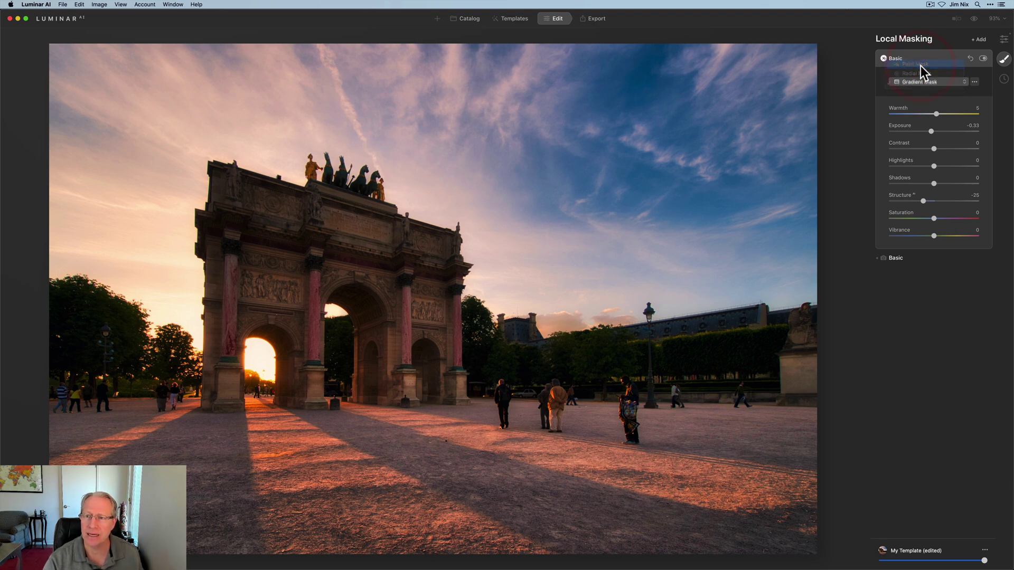
click(956, 101)
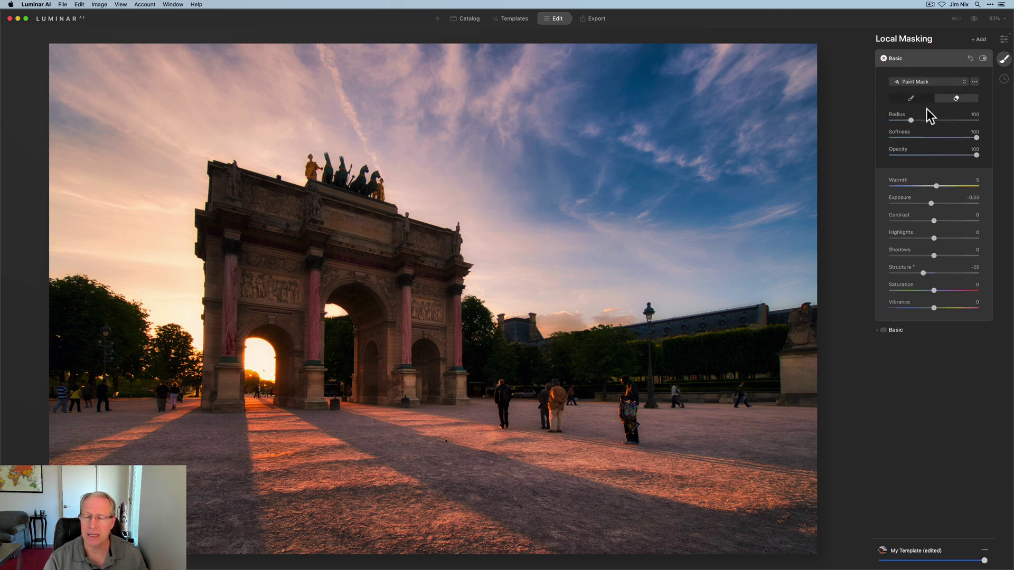
click(416, 247)
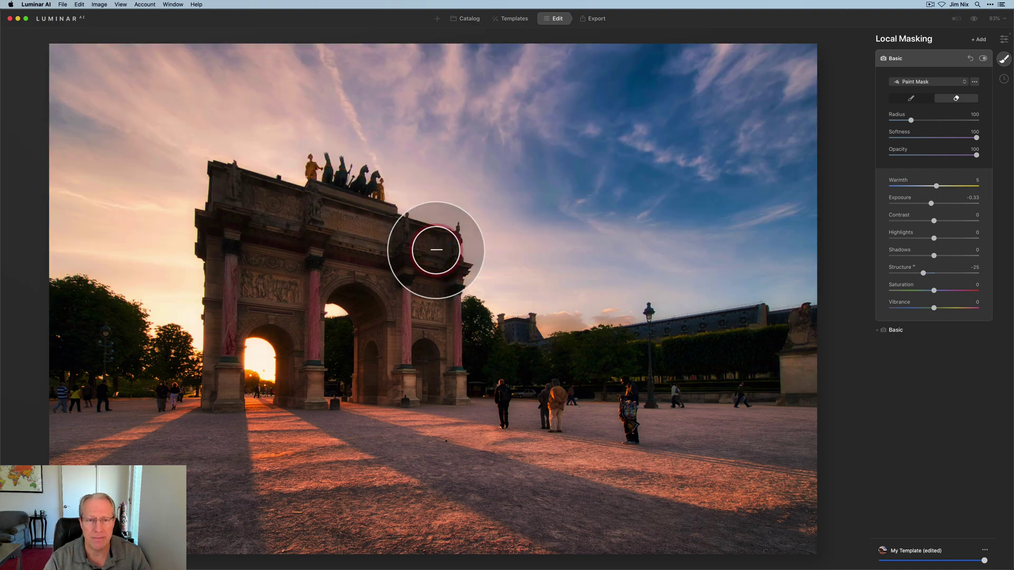
click(429, 252)
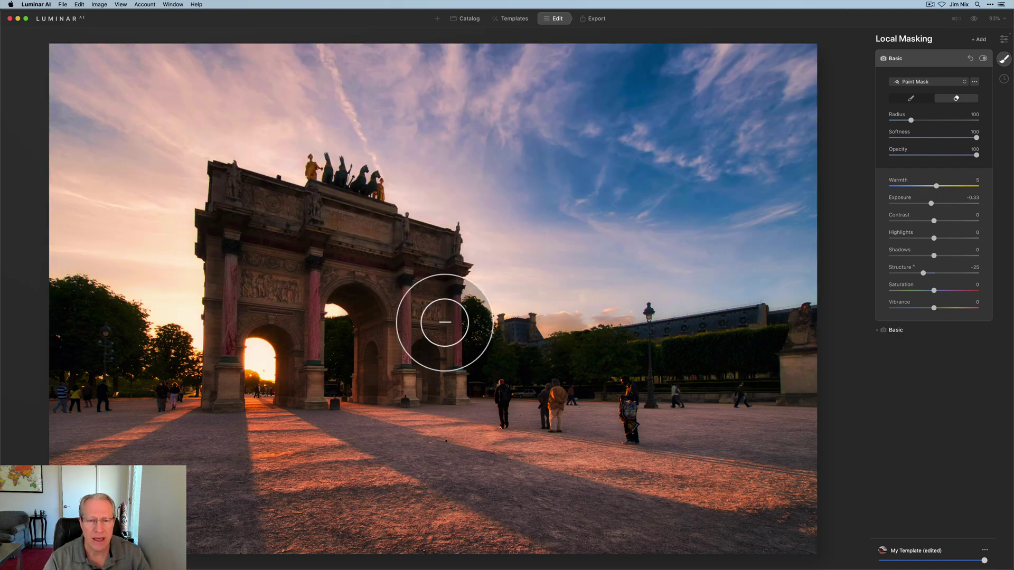
mouse_move(344, 276)
mouse_down()
mouse_move(338, 250)
mouse_move(391, 259)
mouse_move(398, 243)
mouse_move(430, 265)
mouse_move(442, 329)
mouse_move(424, 384)
mouse_move(397, 279)
mouse_move(397, 350)
mouse_move(385, 292)
mouse_move(408, 341)
mouse_move(435, 363)
mouse_move(444, 339)
mouse_move(439, 235)
mouse_move(404, 234)
mouse_move(320, 176)
mouse_move(356, 222)
mouse_move(319, 220)
mouse_move(362, 238)
mouse_move(295, 223)
mouse_move(300, 201)
mouse_move(231, 187)
mouse_move(236, 222)
mouse_move(222, 231)
mouse_move(220, 256)
mouse_move(269, 227)
mouse_move(284, 269)
mouse_move(329, 263)
mouse_move(269, 229)
mouse_move(400, 315)
mouse_move(300, 283)
mouse_move(352, 321)
mouse_move(302, 302)
mouse_move(321, 372)
mouse_move(274, 301)
mouse_move(272, 310)
mouse_move(254, 295)
mouse_move(244, 314)
mouse_move(231, 257)
mouse_move(221, 357)
mouse_move(217, 183)
mouse_move(317, 208)
mouse_move(303, 165)
mouse_move(384, 199)
mouse_move(450, 267)
mouse_move(438, 334)
mouse_move(473, 350)
mouse_move(524, 336)
mouse_move(547, 359)
mouse_move(777, 319)
mouse_move(673, 346)
mouse_move(815, 326)
mouse_move(799, 324)
mouse_move(831, 371)
mouse_move(766, 365)
mouse_move(830, 363)
mouse_move(821, 305)
mouse_move(681, 367)
mouse_move(490, 369)
mouse_up()
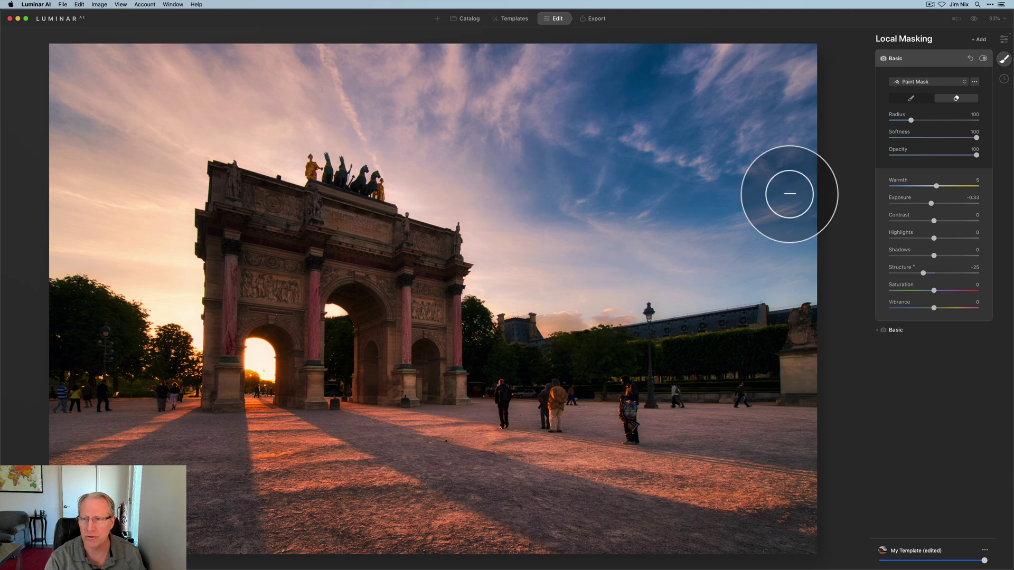
click(974, 82)
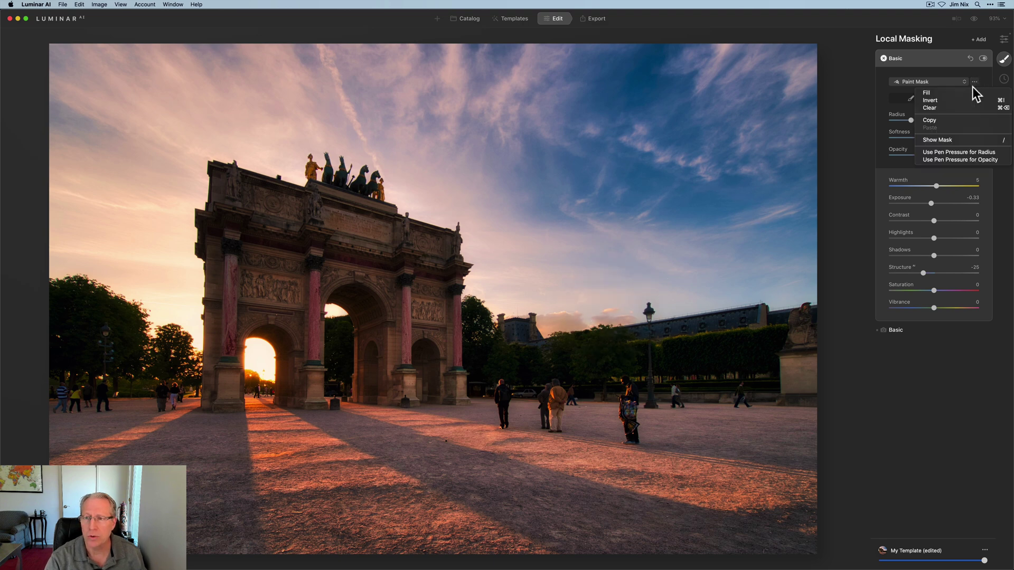
Display the painted mask, then toggle the second Basic layer off and on to compare the sky.
click(939, 138)
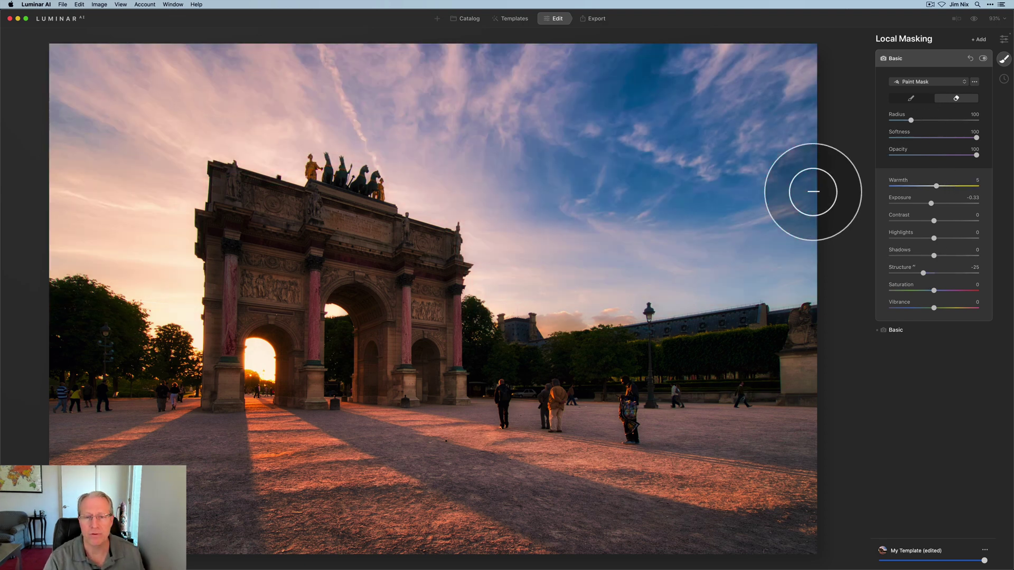
click(981, 58)
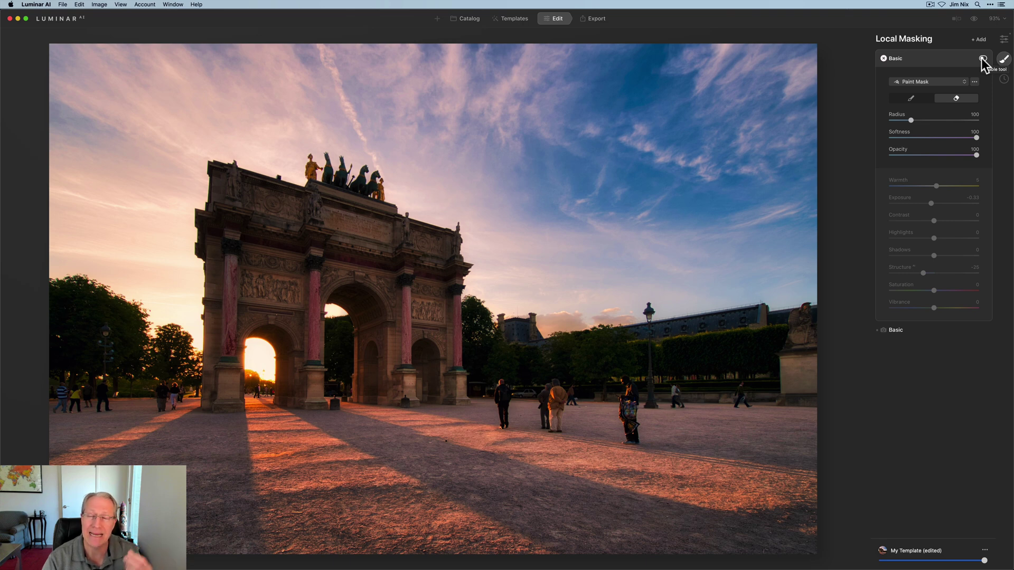
click(981, 58)
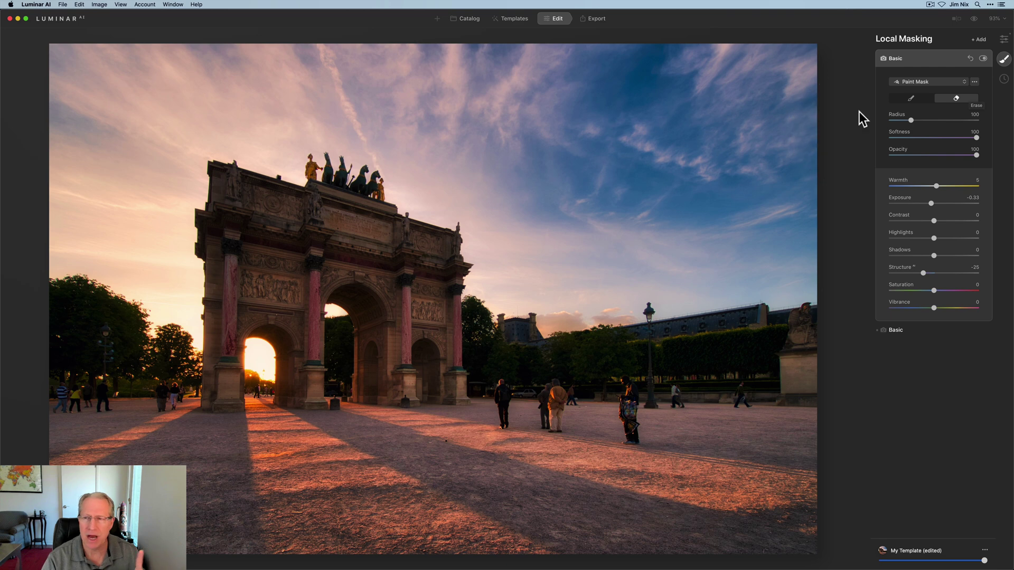
Open Dodge & Burn from Professional tools and lighten the arch's attic and right side.
click(1003, 39)
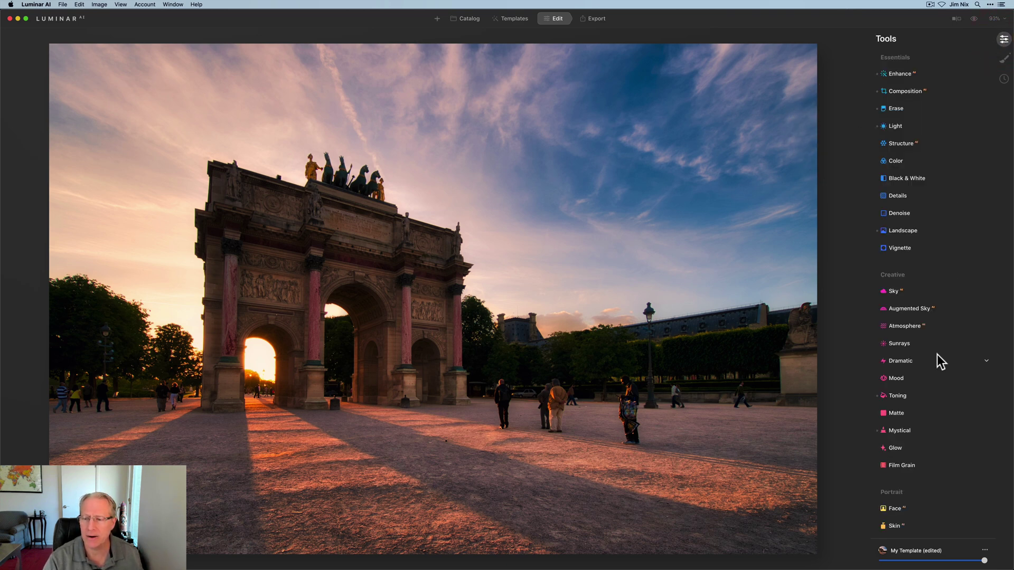
scroll(936, 354, down, 5)
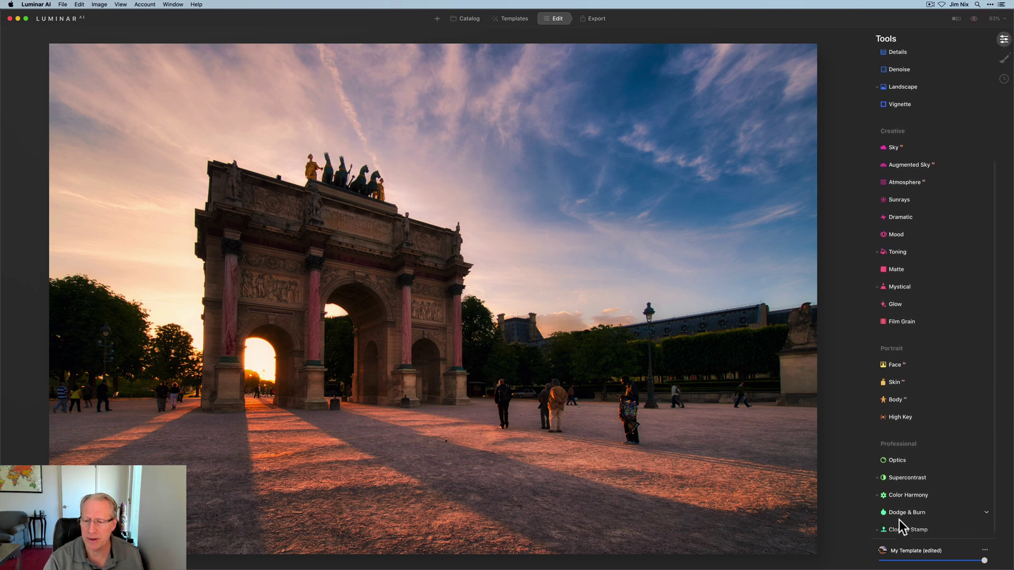
click(899, 515)
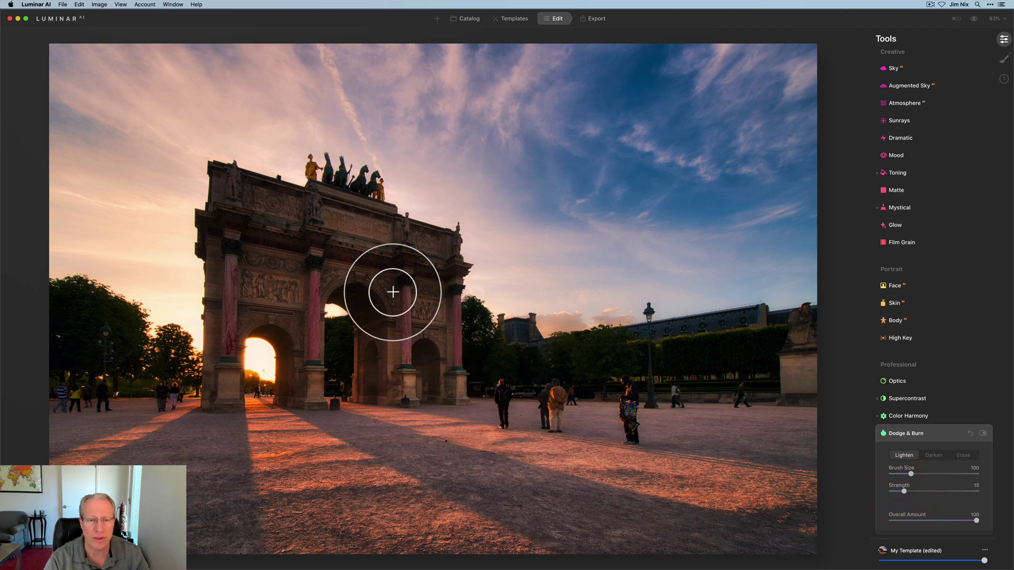
click(433, 250)
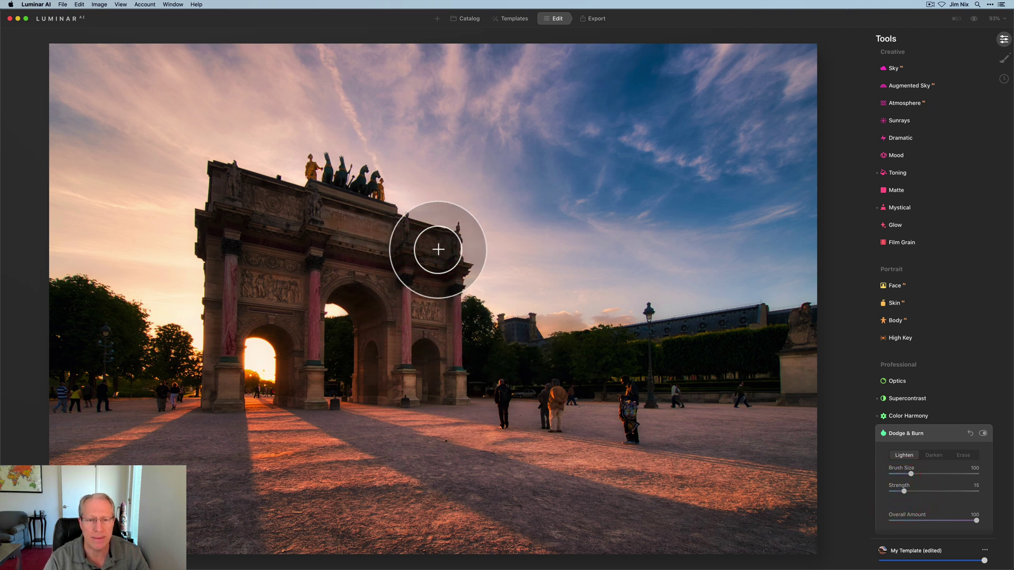
drag(425, 285, 402, 248)
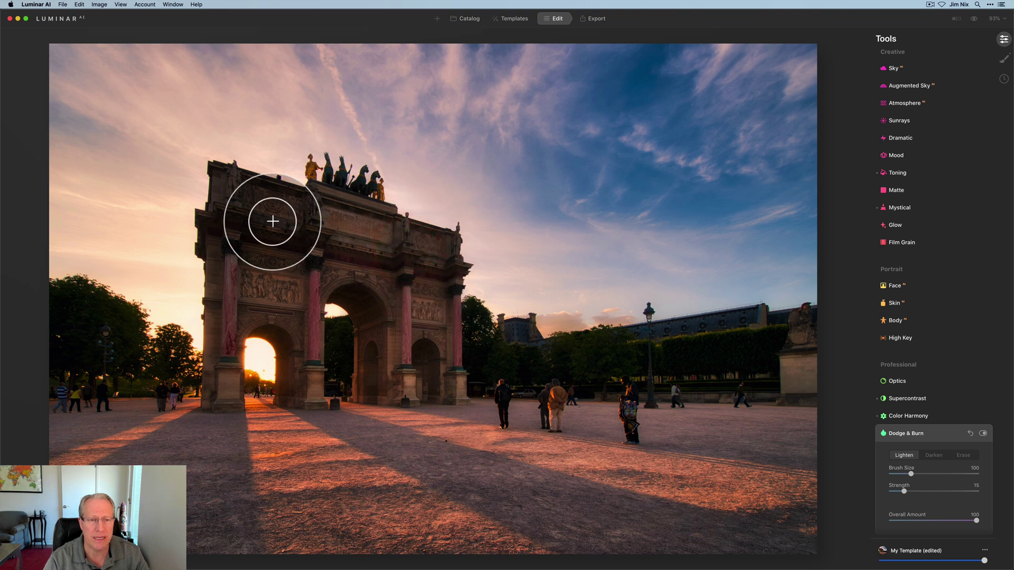
Lighten the arch's left pillar, opening and upper-left corner with further Lighten strokes.
drag(240, 188, 217, 366)
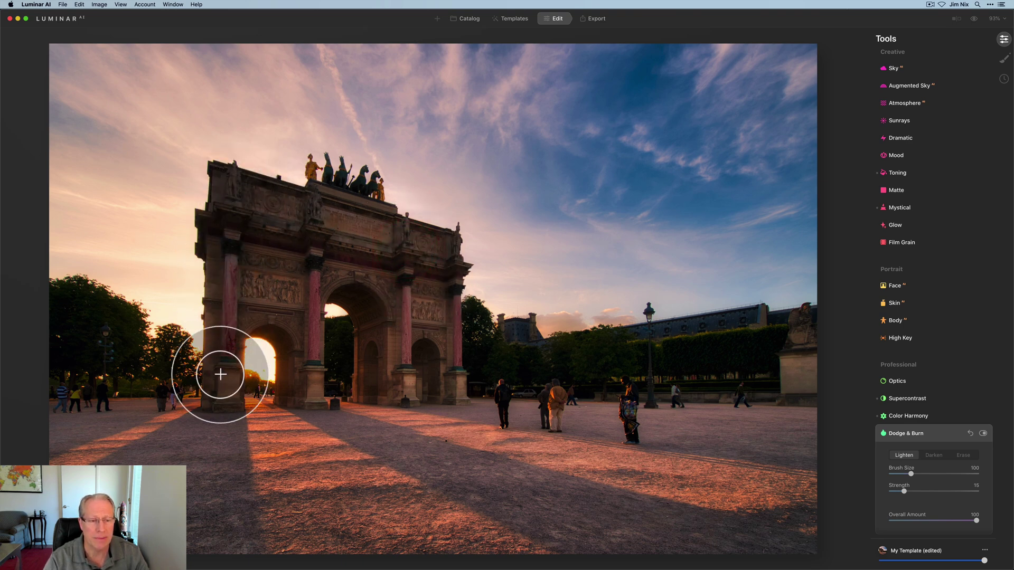
mouse_move(293, 324)
mouse_down()
mouse_move(300, 352)
mouse_move(300, 322)
mouse_up()
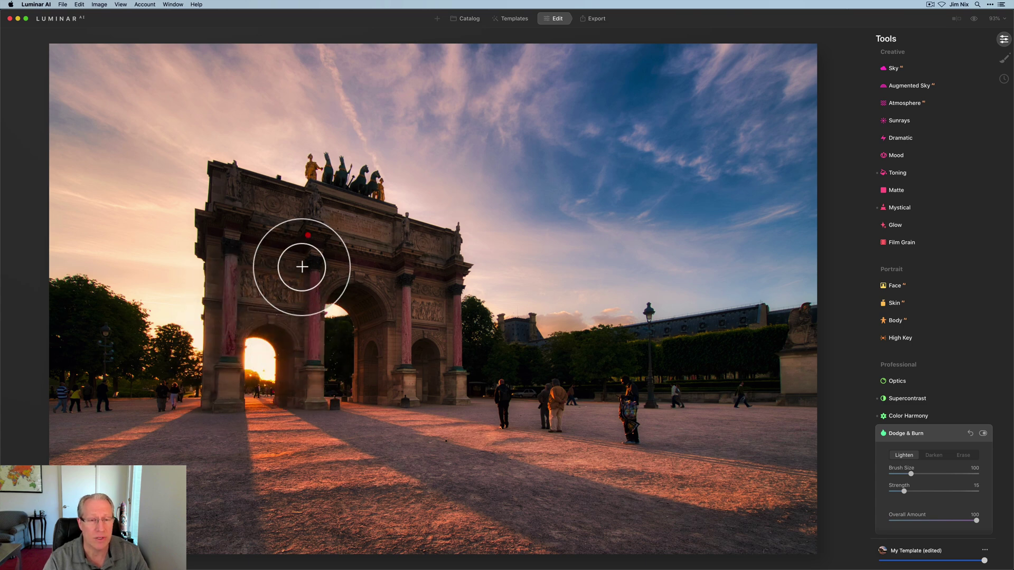
drag(240, 199, 287, 208)
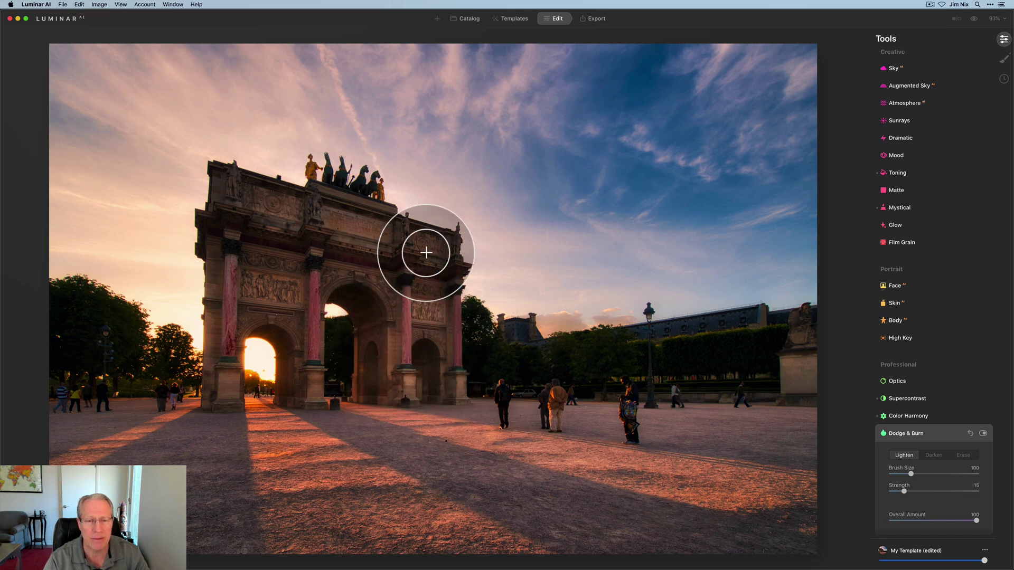
mouse_move(243, 192)
mouse_down()
mouse_move(227, 181)
mouse_move(226, 272)
mouse_move(231, 237)
mouse_move(270, 244)
mouse_up()
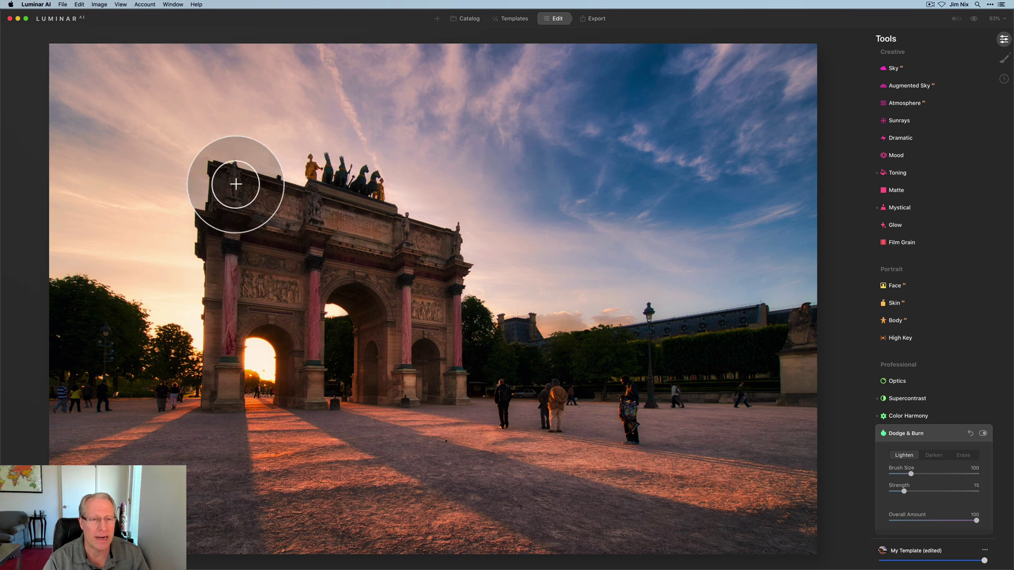
mouse_move(233, 181)
mouse_down()
mouse_move(230, 272)
mouse_move(228, 256)
mouse_up()
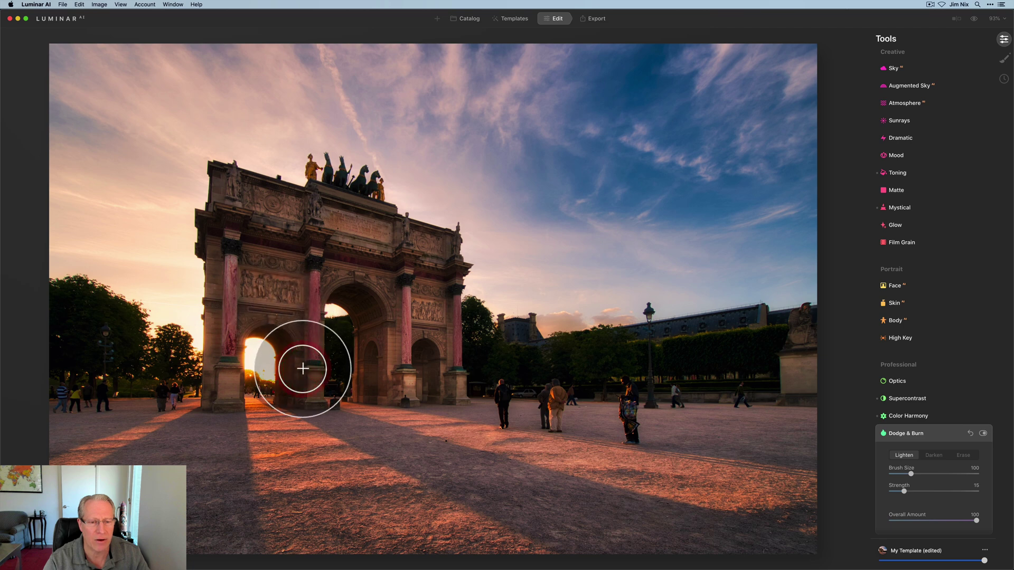
drag(306, 362, 294, 284)
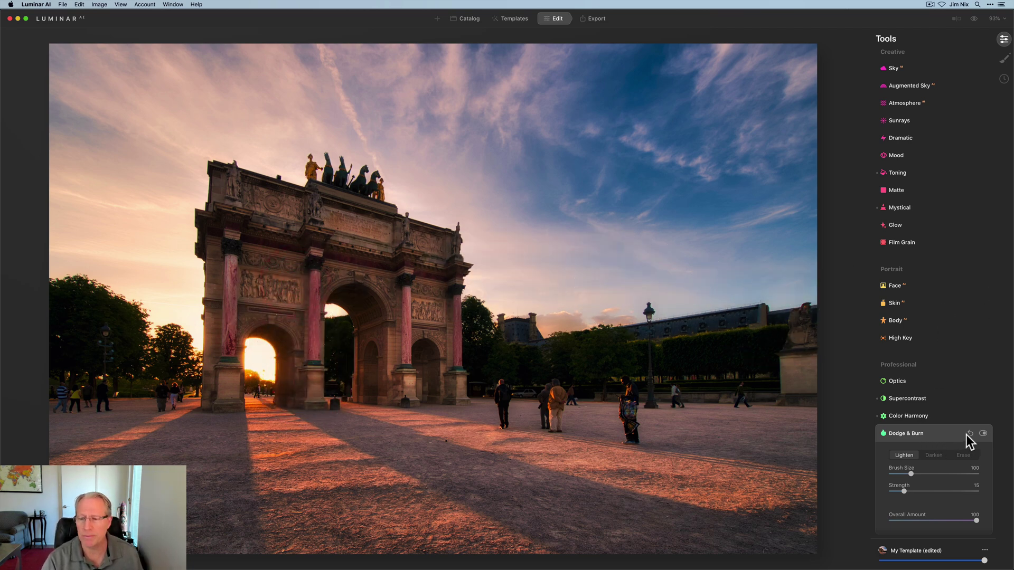
Compare the Dodge & Burn lightening off and on, then collapse its settings panel.
click(983, 433)
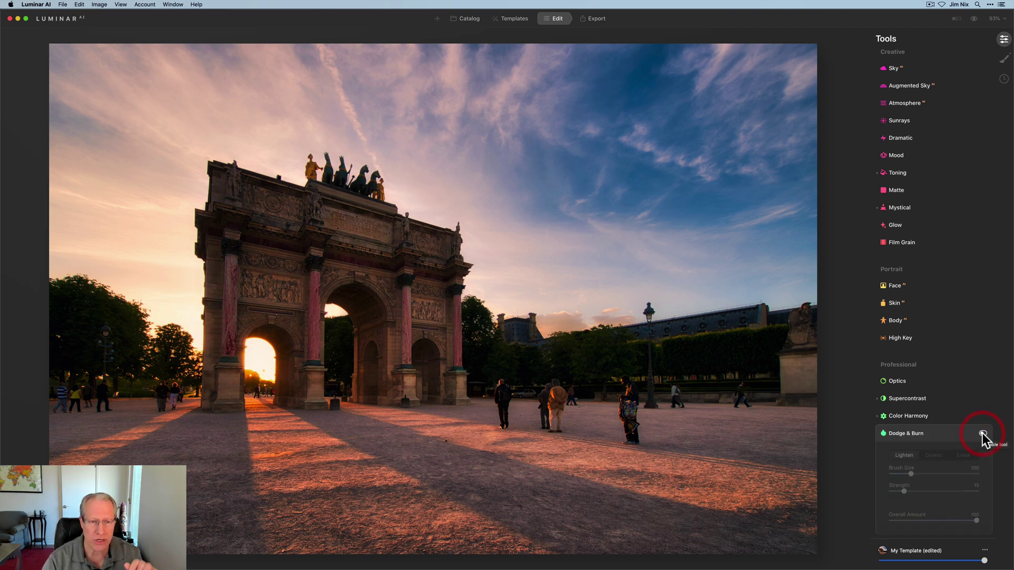
click(982, 433)
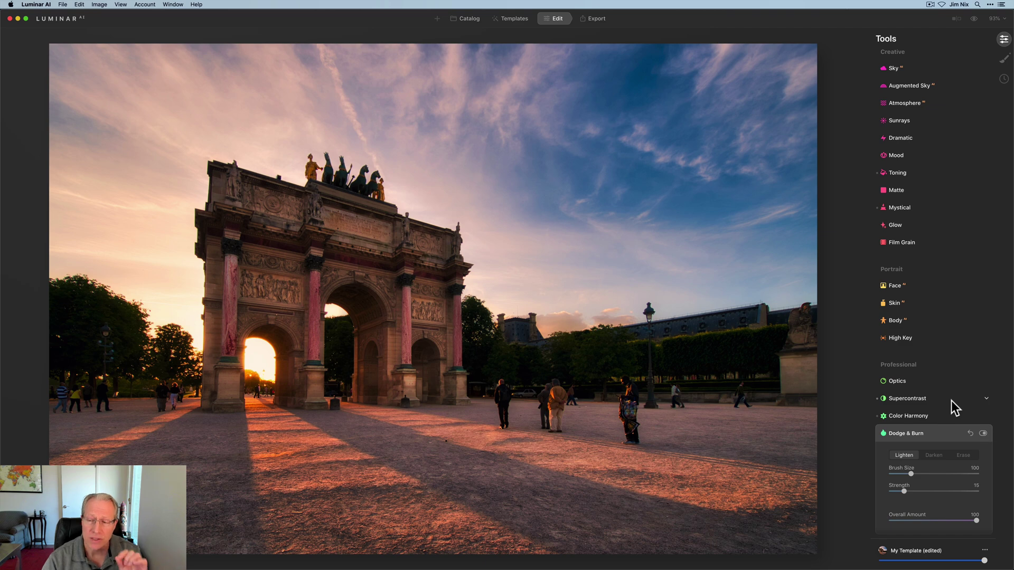
click(945, 438)
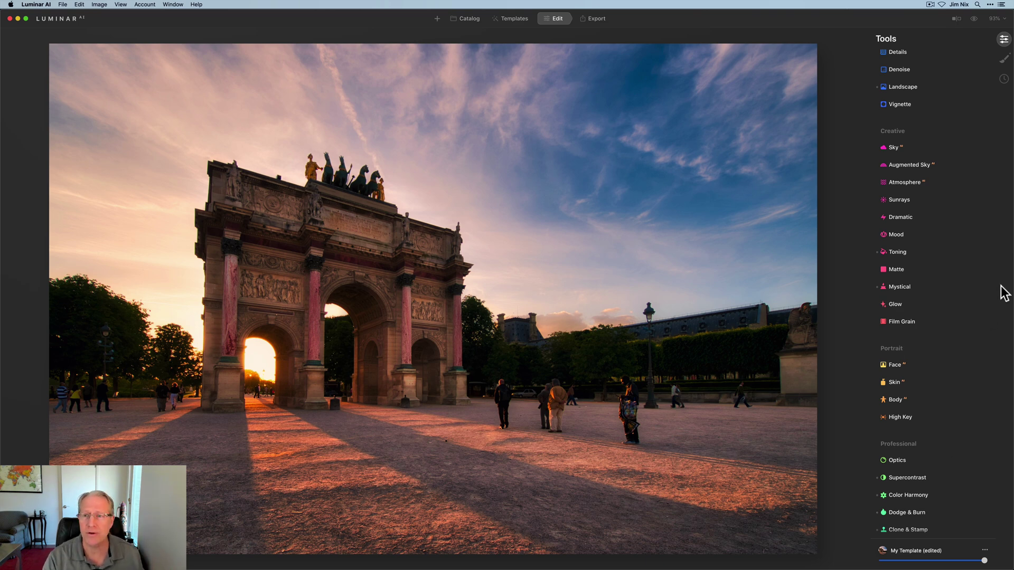
click(973, 20)
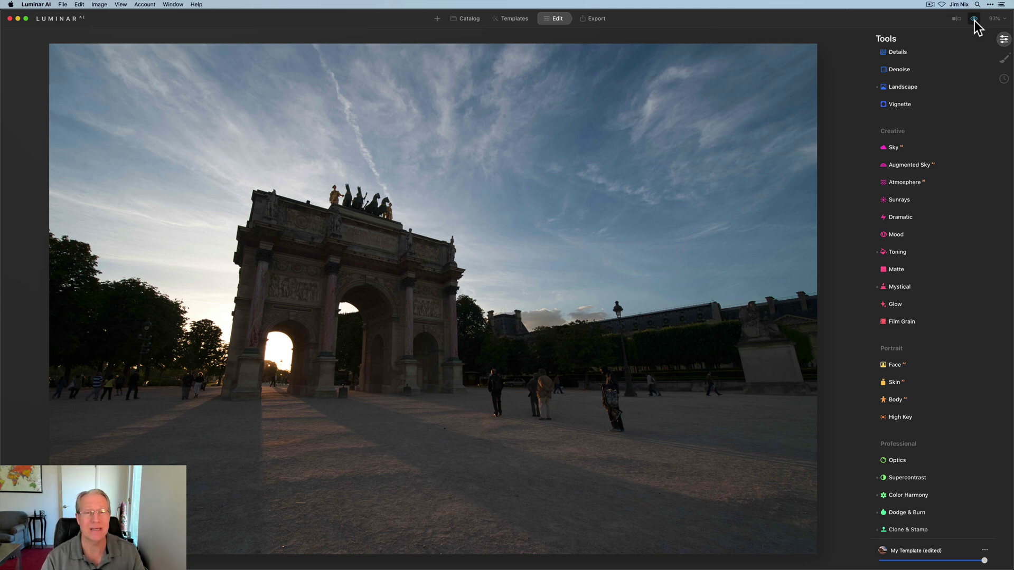
click(974, 20)
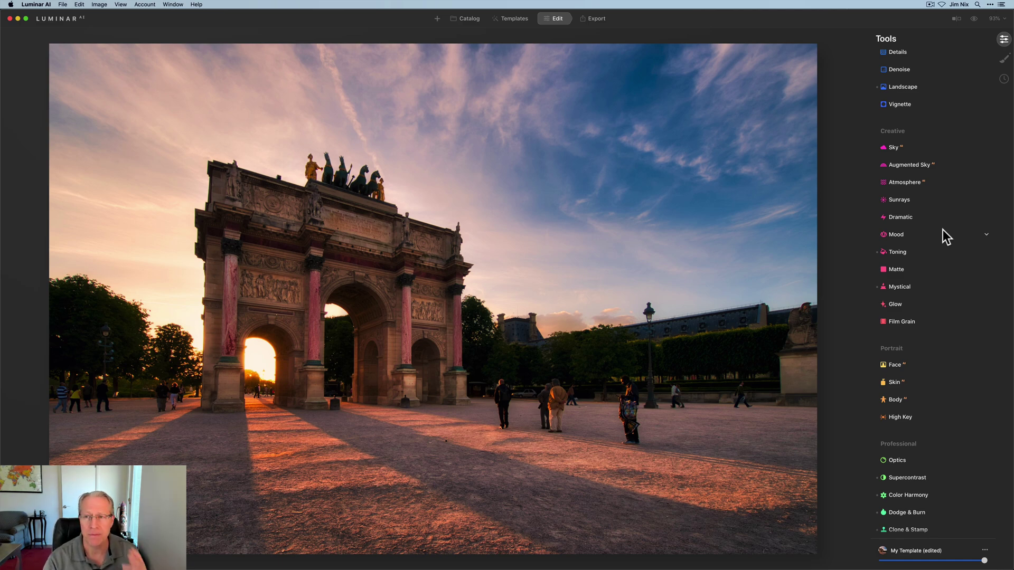
click(956, 20)
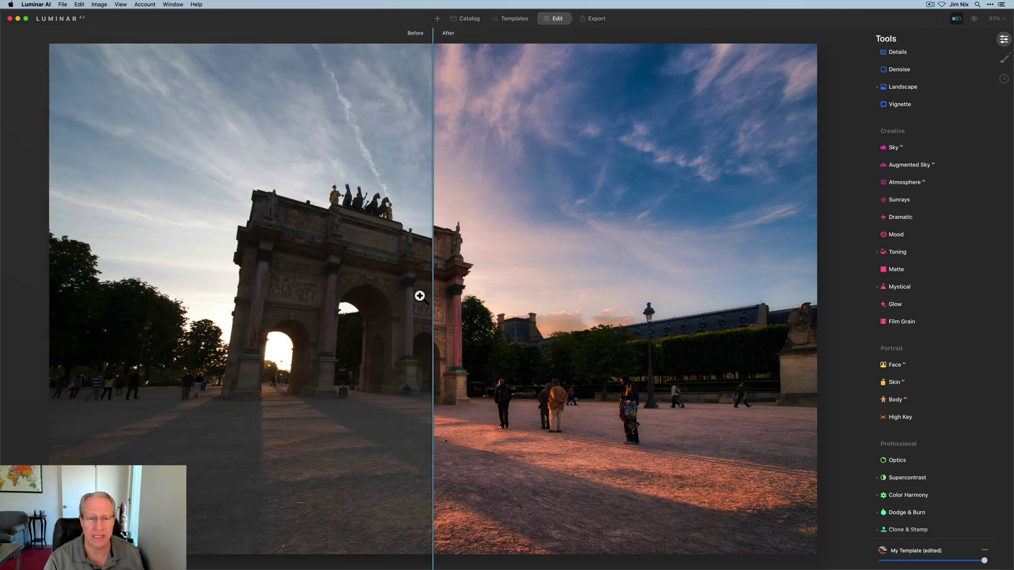
drag(433, 291, 145, 188)
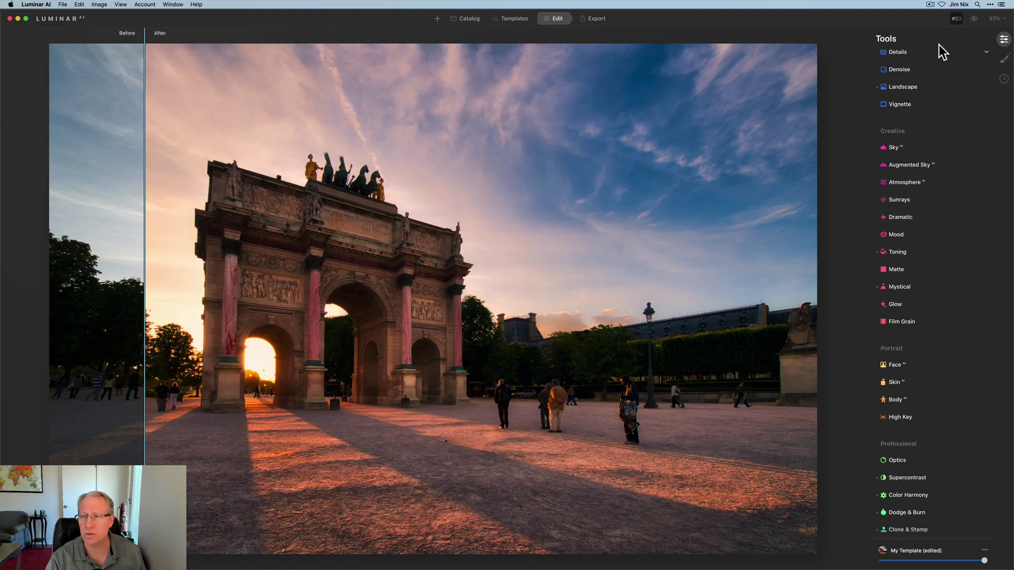
click(954, 18)
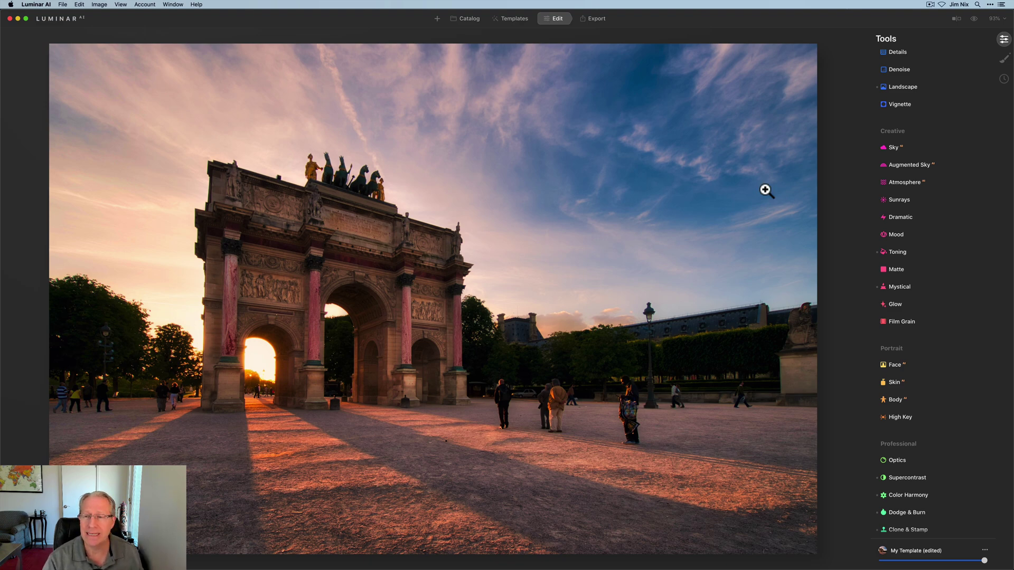
click(975, 19)
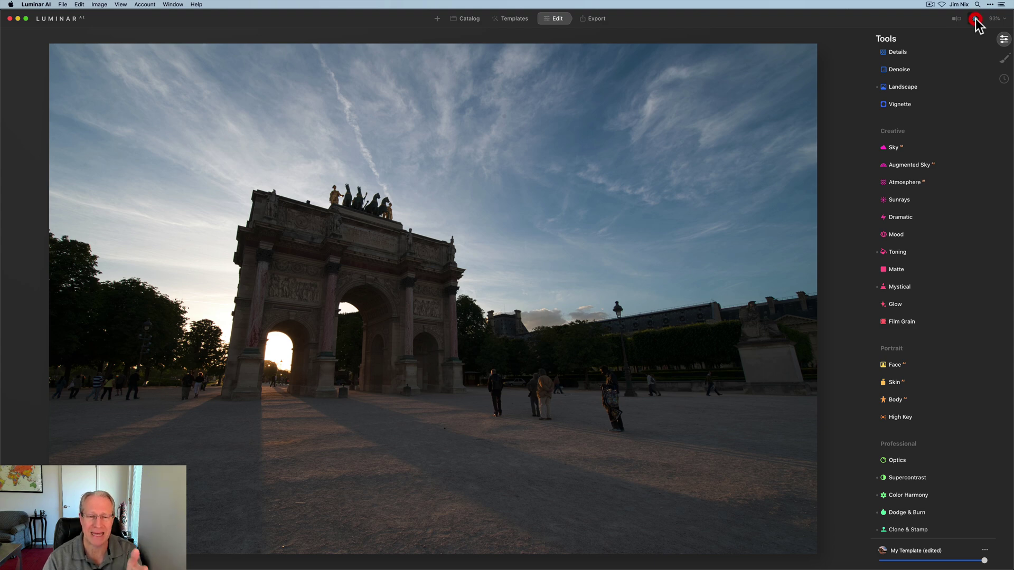
click(975, 19)
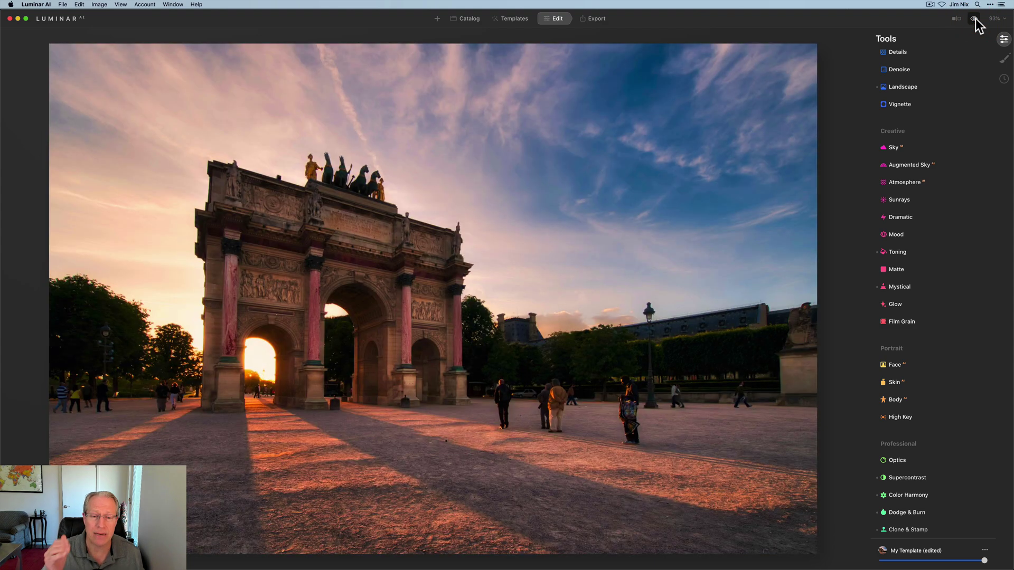